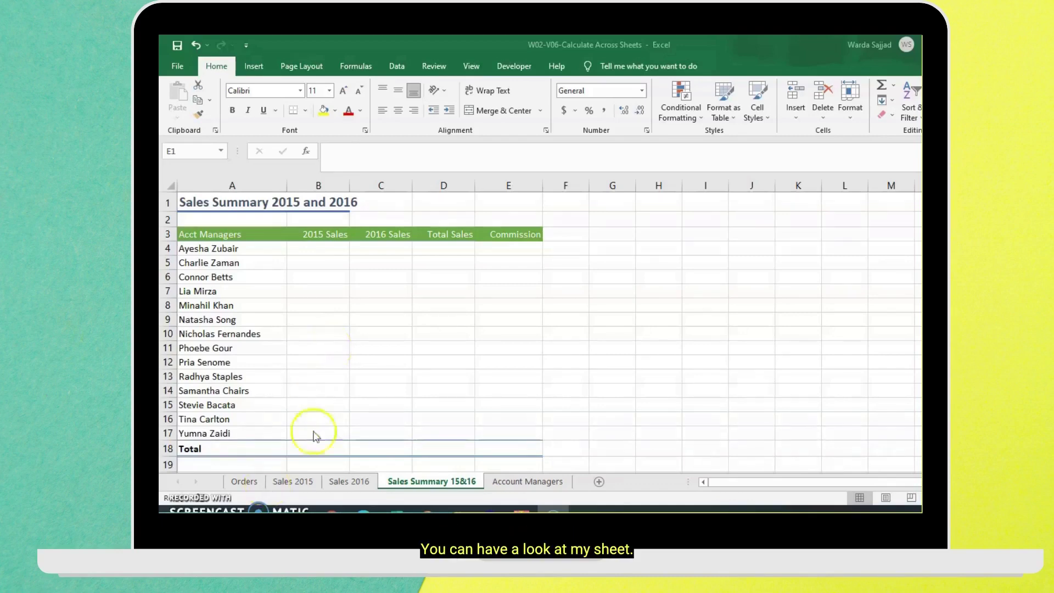
Review the Sales 2015 and Sales 2016 sheets, and return to the Sales Summary 15&16 sheet.
{"action": "left_click", "coordinate": [308, 483]}
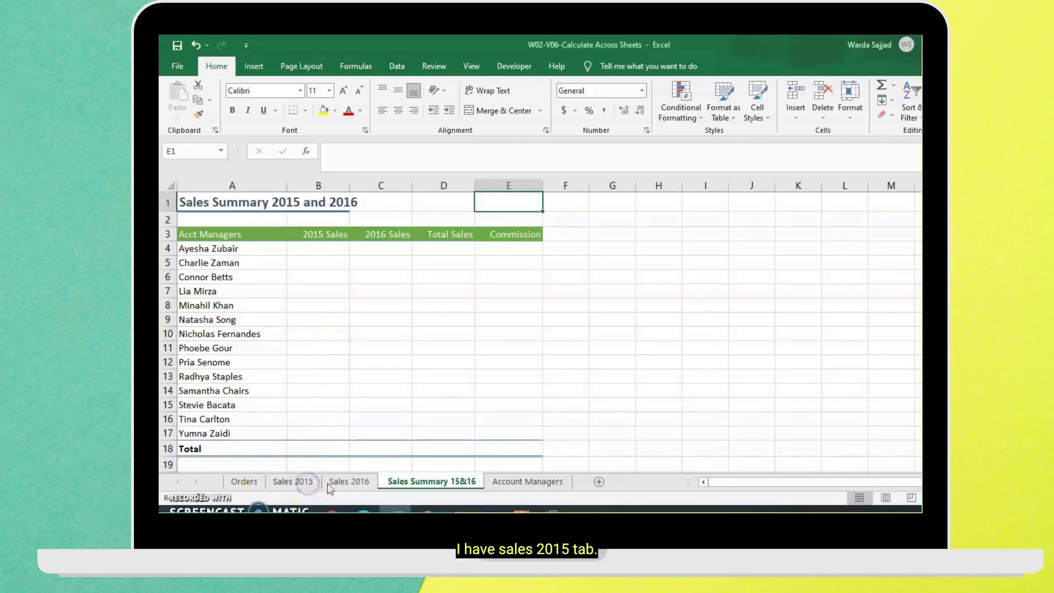
{"action": "left_click", "coordinate": [312, 483]}
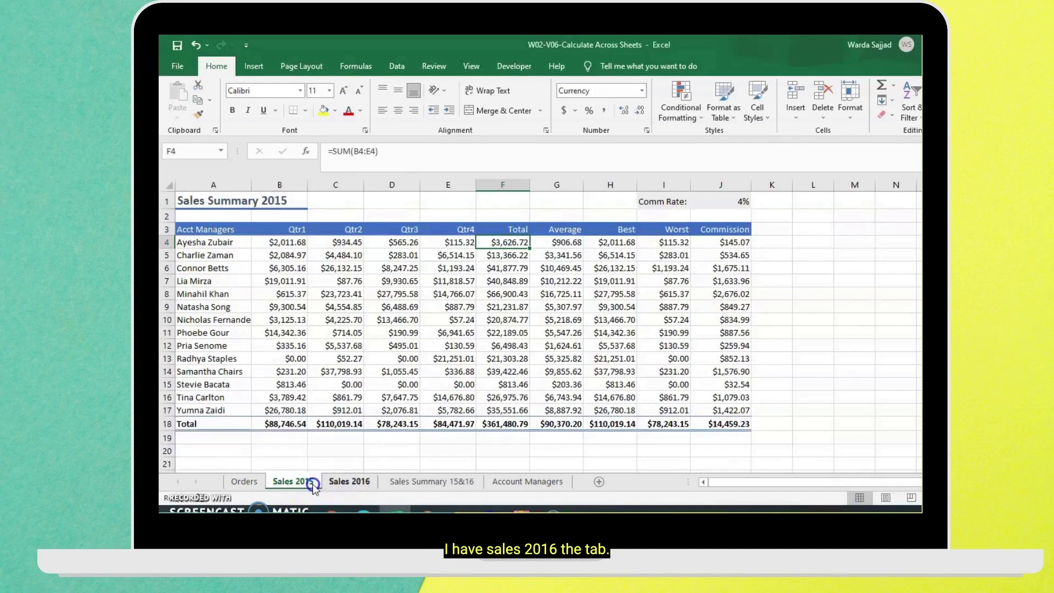
{"action": "left_click", "coordinate": [349, 482]}
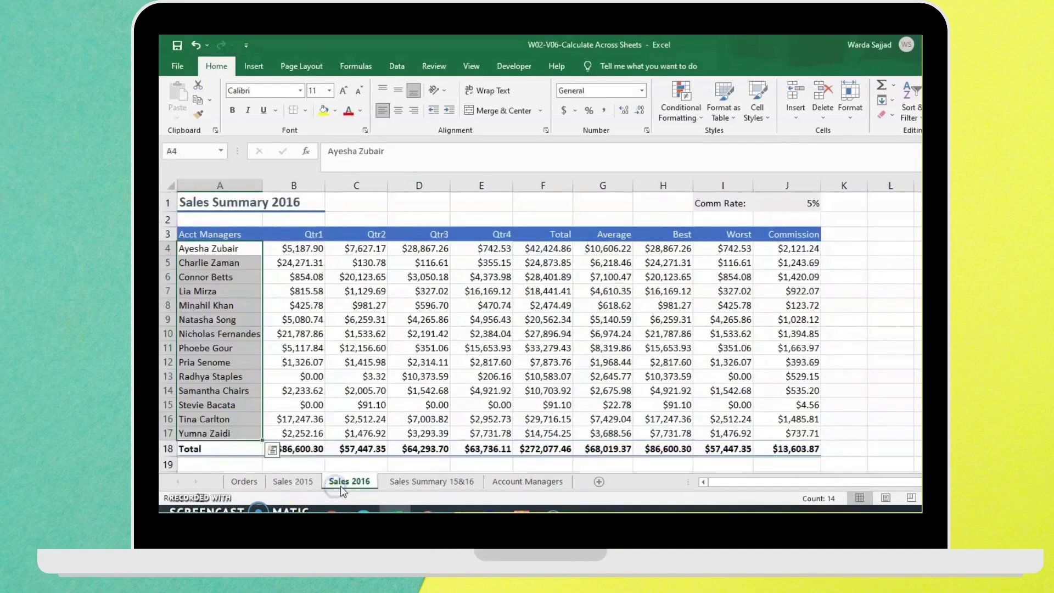
{"action": "left_click", "coordinate": [395, 482]}
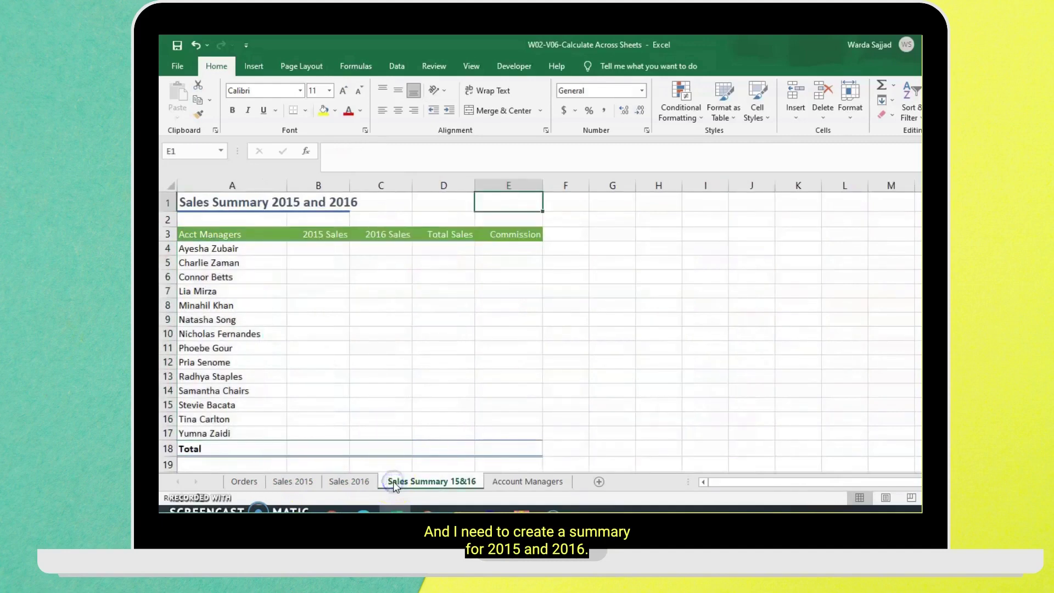
Try to copy the first account manager's total from F4 on Sales 2015 into B4 on Sales Summary 15&16.
{"action": "left_click", "coordinate": [314, 248]}
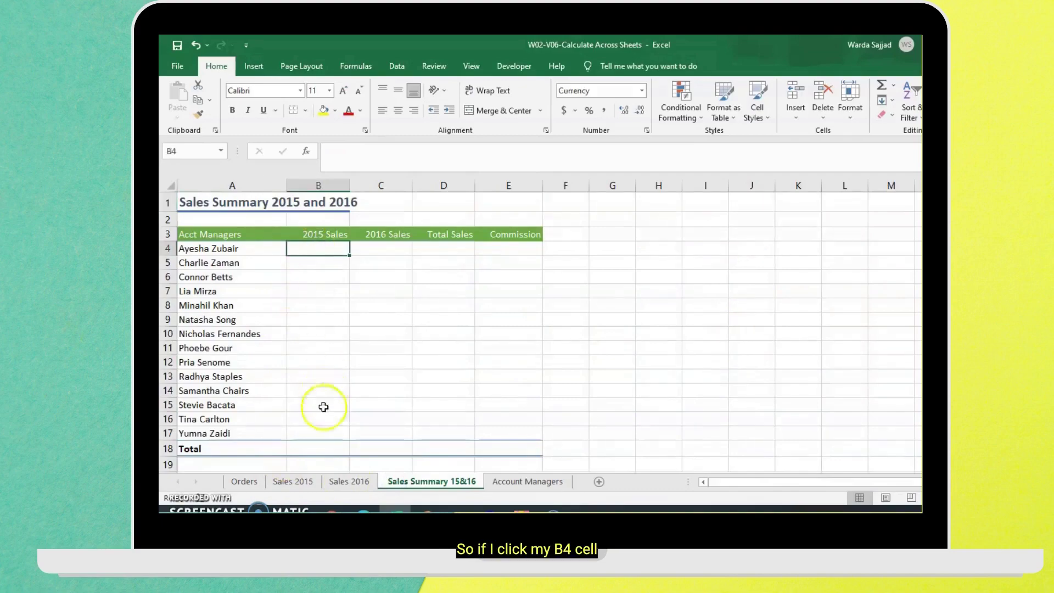
{"action": "left_click", "coordinate": [303, 486]}
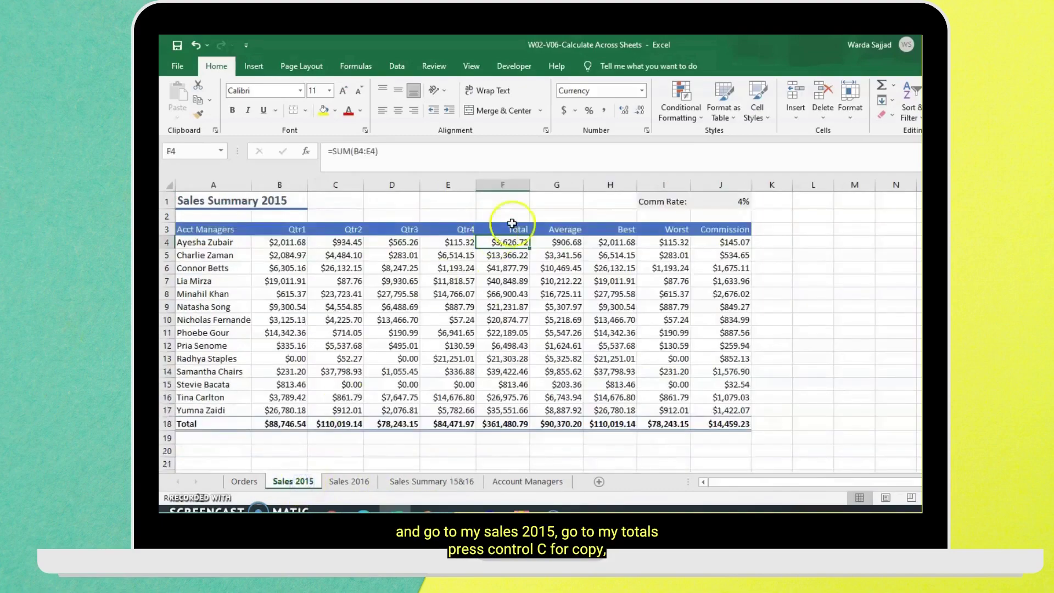
{"action": "left_click", "coordinate": [511, 242]}
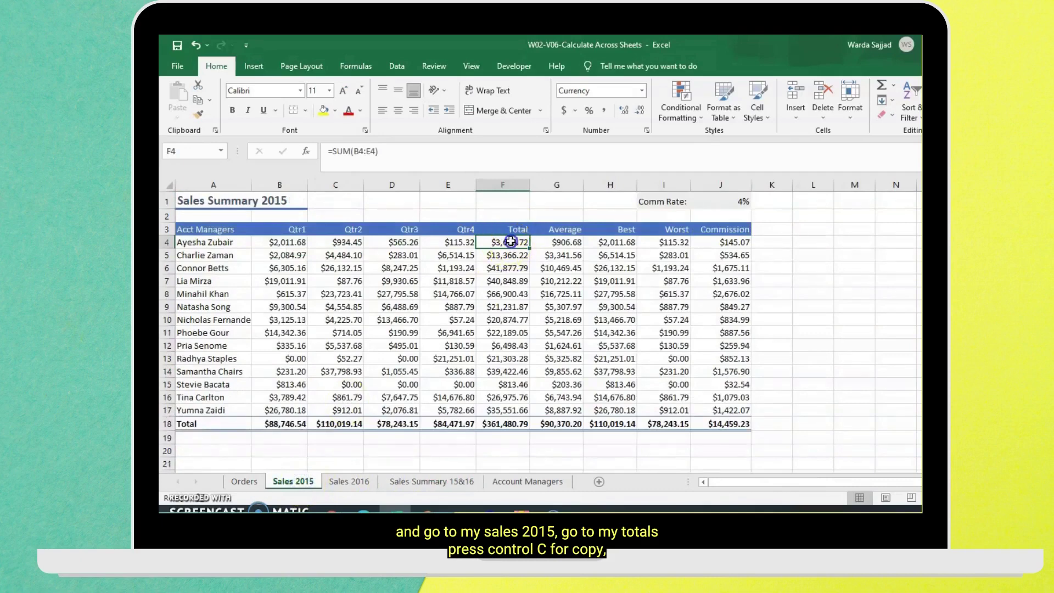
{"action": "key", "text": "ctrl+c"}
{"action": "key", "text": "ctrl+c"}
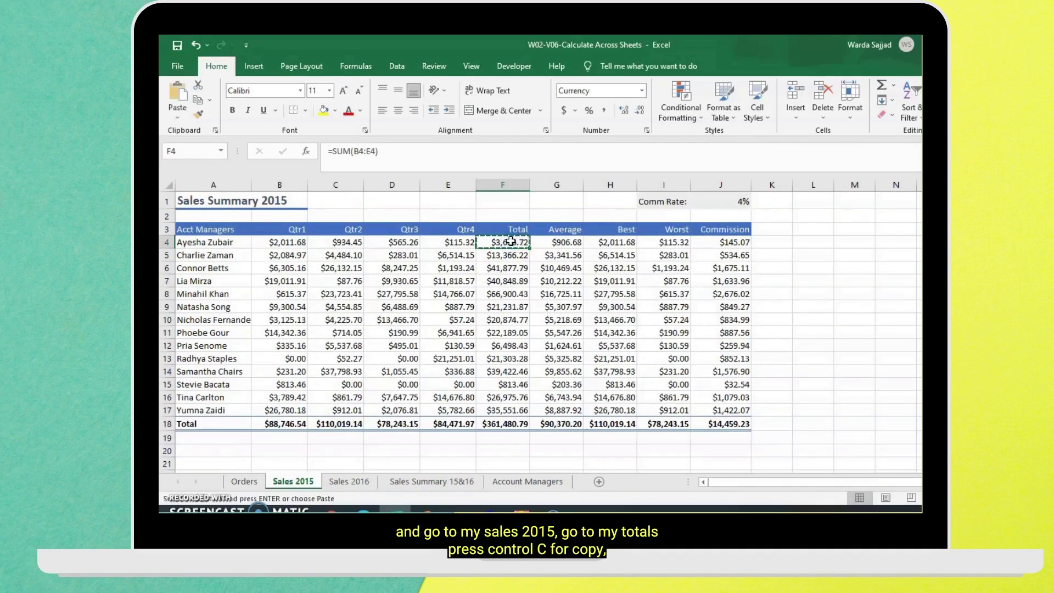
{"action": "left_click", "coordinate": [421, 484]}
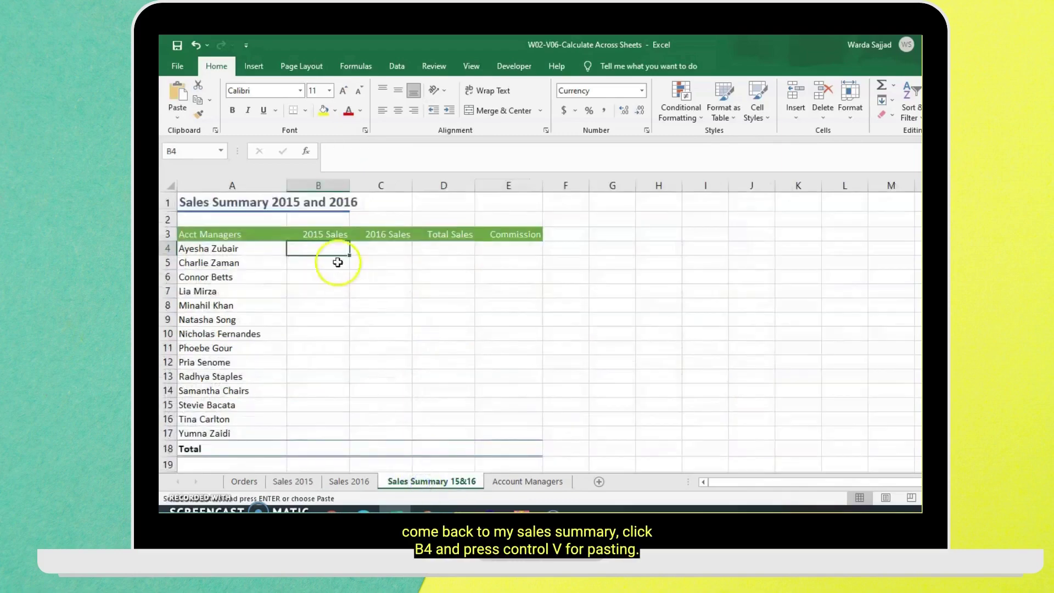
{"action": "left_click", "coordinate": [322, 250]}
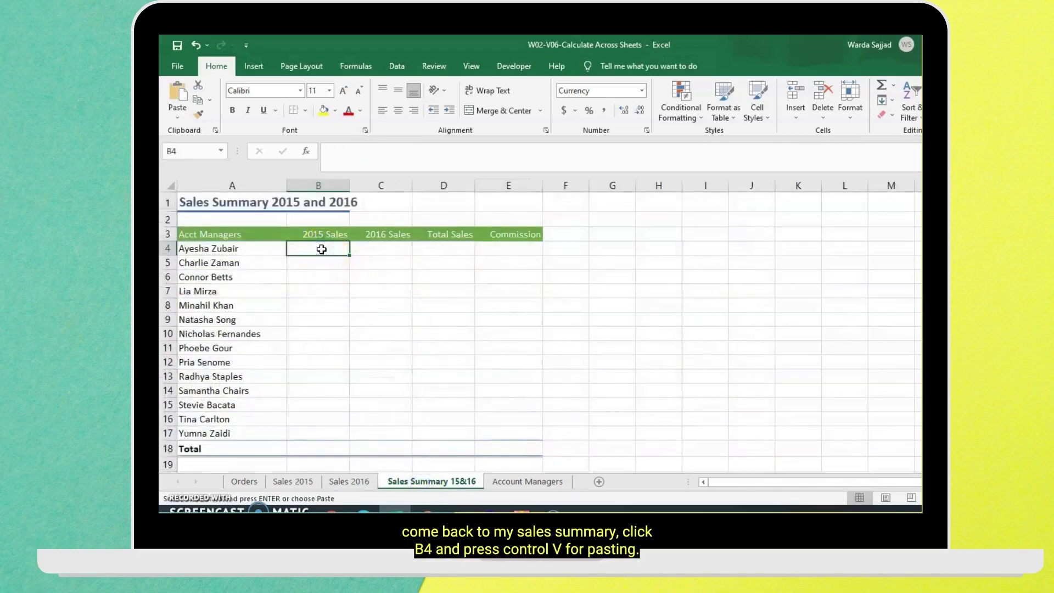
{"action": "key", "text": "ctrl+v"}
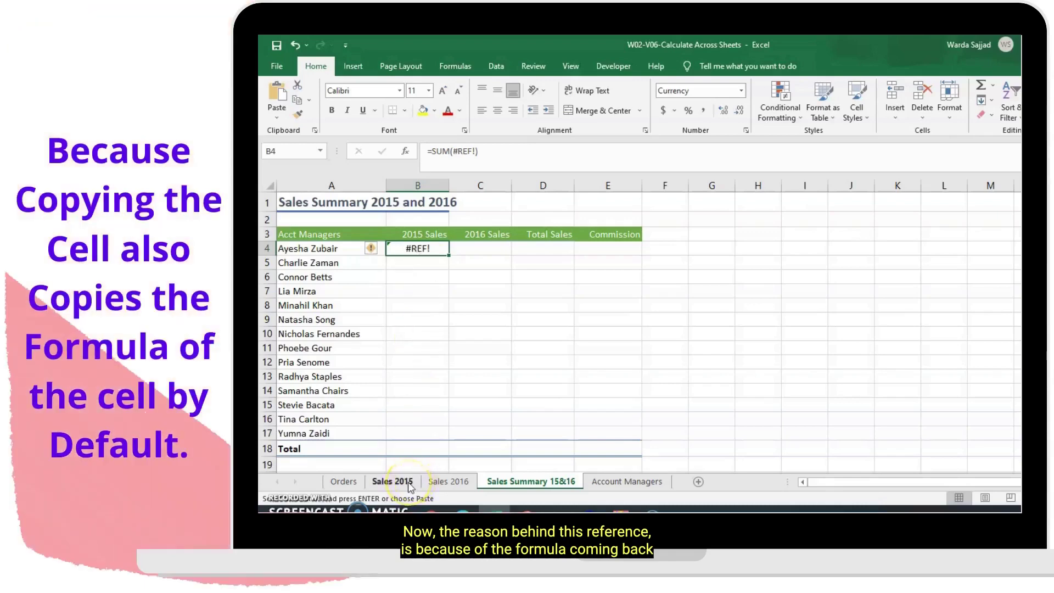
Examine the SUM formula in F4 on the Sales 2015 sheet against B4 on the summary sheet, leaving the formula unedited.
{"action": "left_click", "coordinate": [409, 485]}
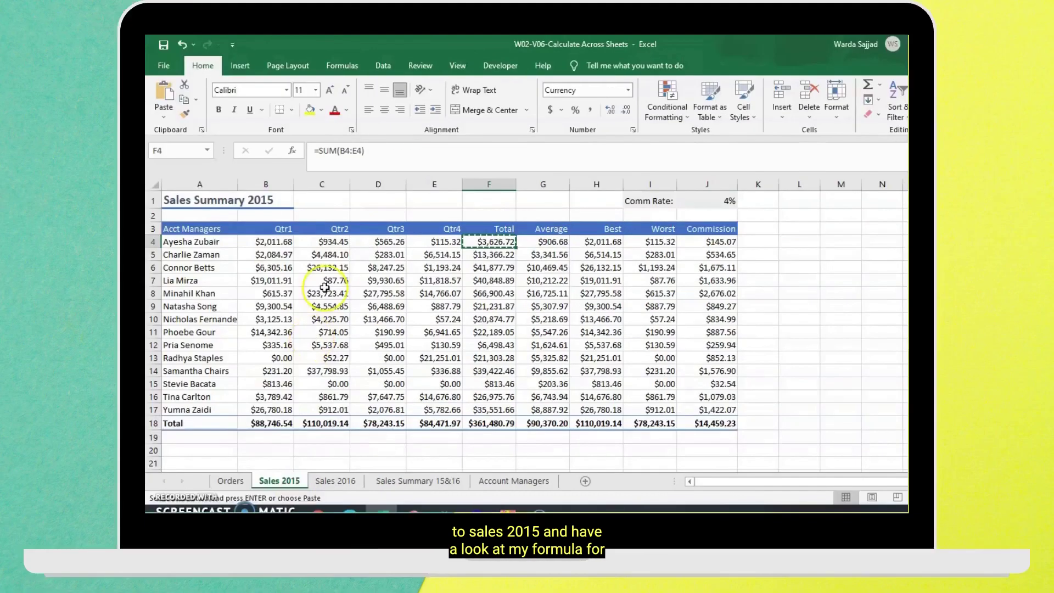
{"action": "key", "text": "Escape"}
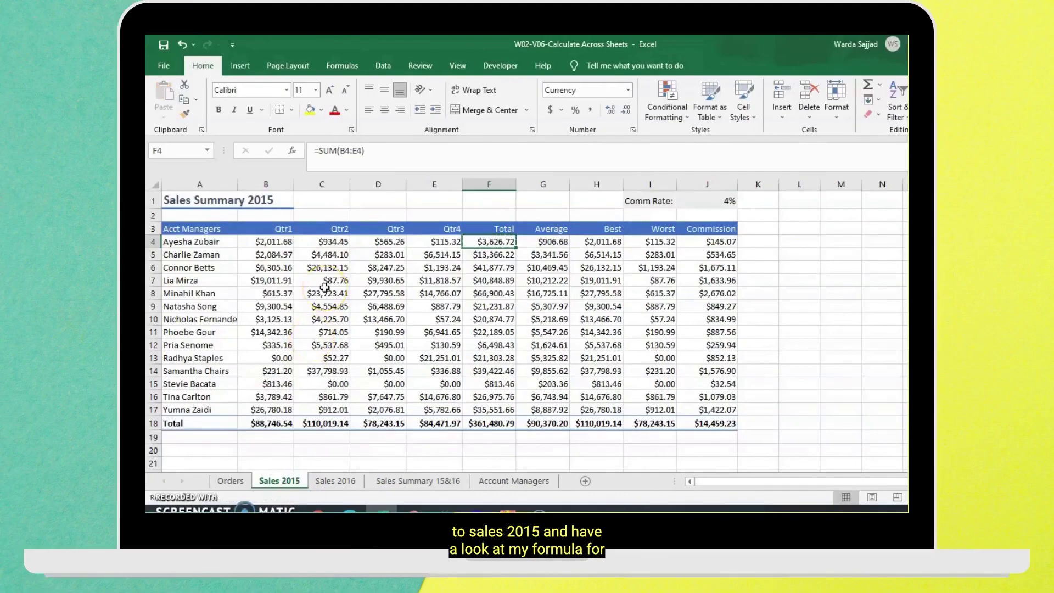
{"action": "left_click", "coordinate": [340, 150]}
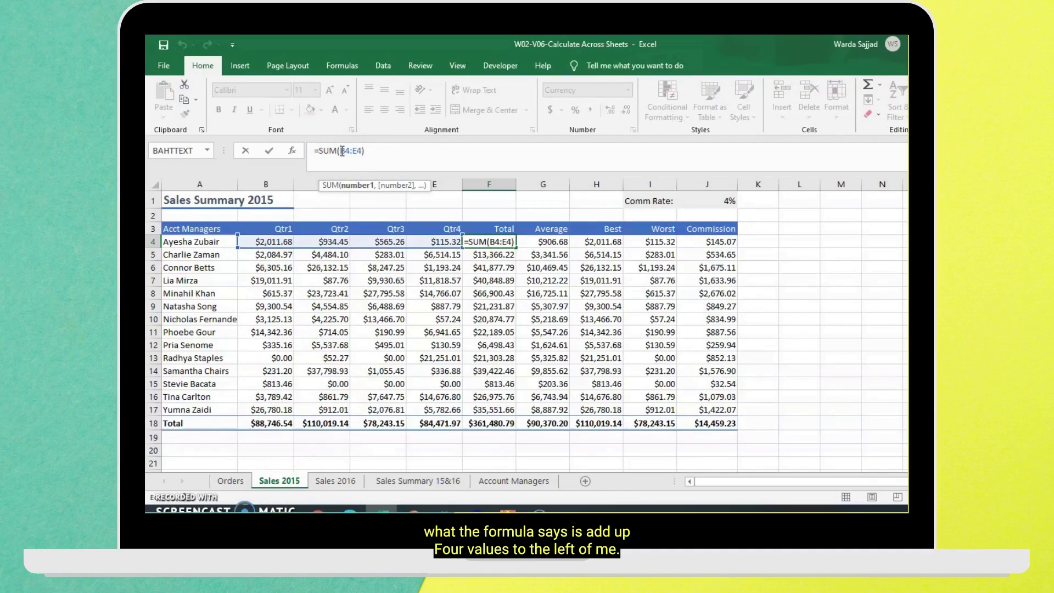
{"action": "left_click", "coordinate": [439, 481]}
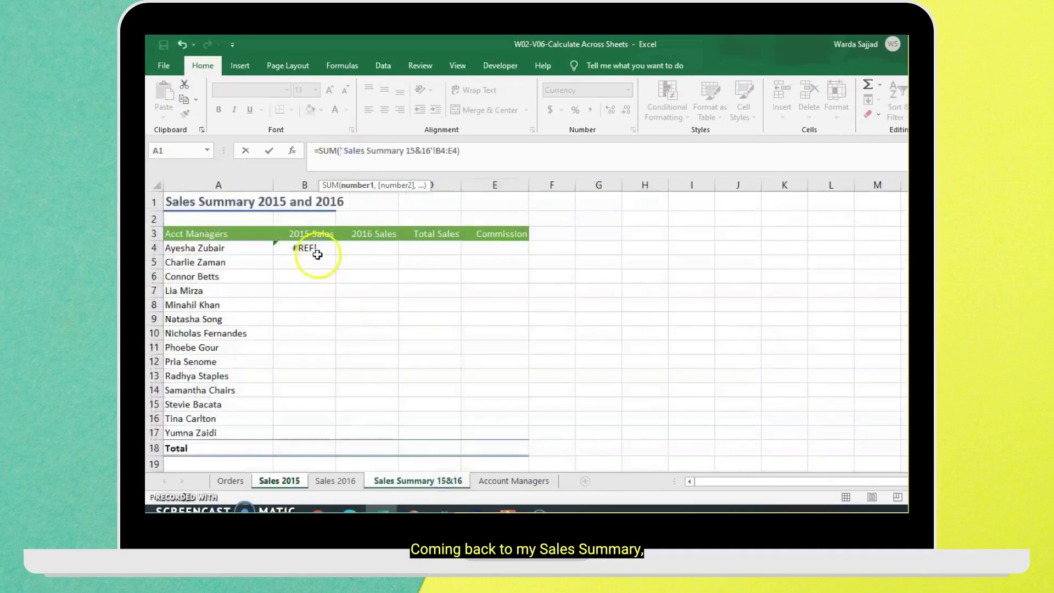
{"action": "left_click", "coordinate": [317, 254]}
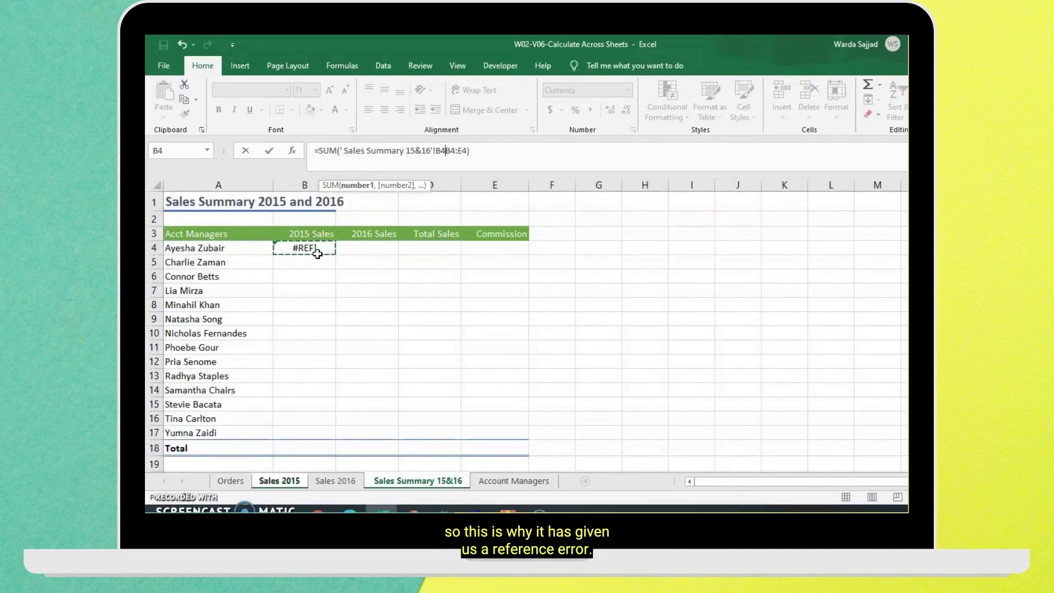
{"action": "key", "text": "Escape"}
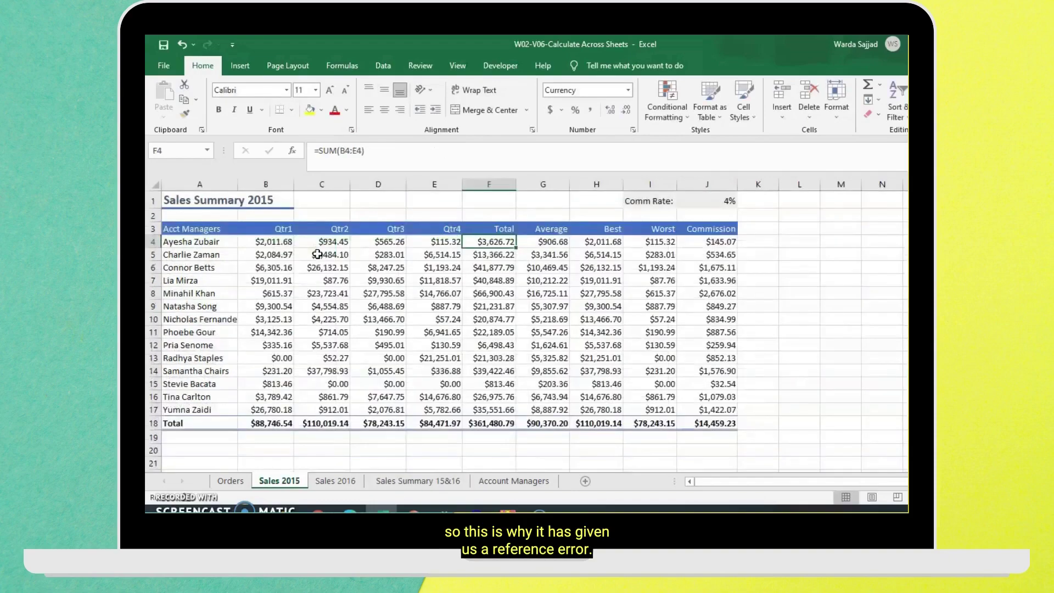
Clear the pasted formula from B4 on Sales Summary 15&16 and enter the sample value 200 in E1.
{"action": "left_click", "coordinate": [433, 487]}
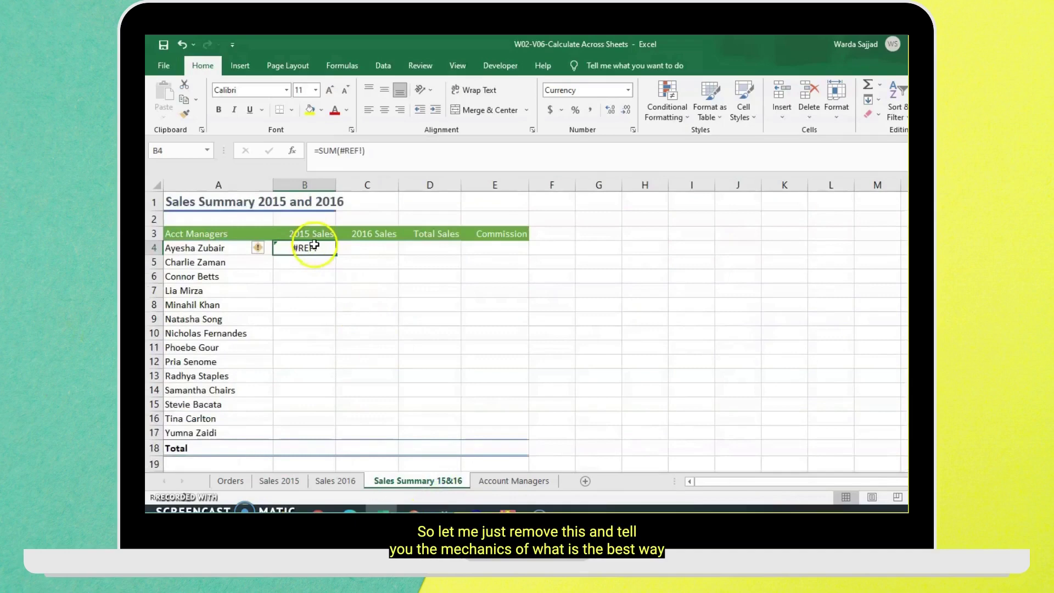
{"action": "key", "text": "BackSpace"}
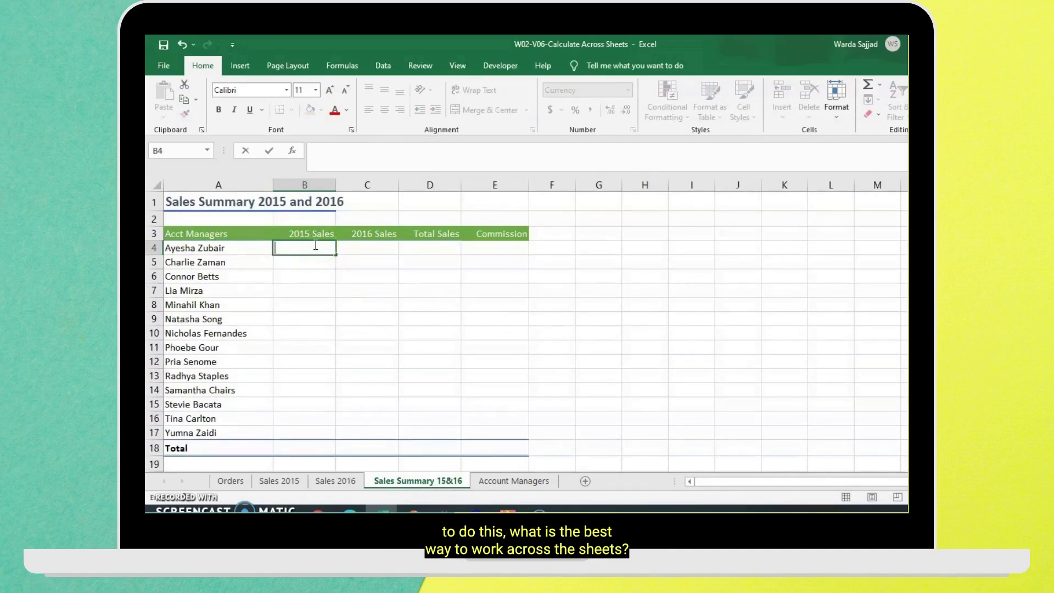
{"action": "left_click", "coordinate": [488, 207]}
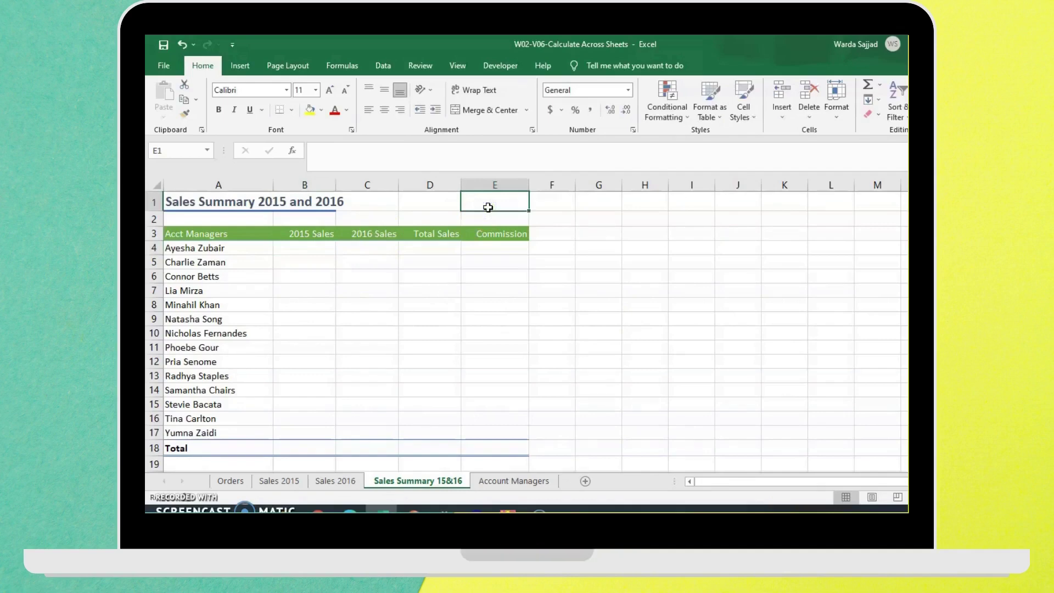
{"action": "type", "text": "200"}
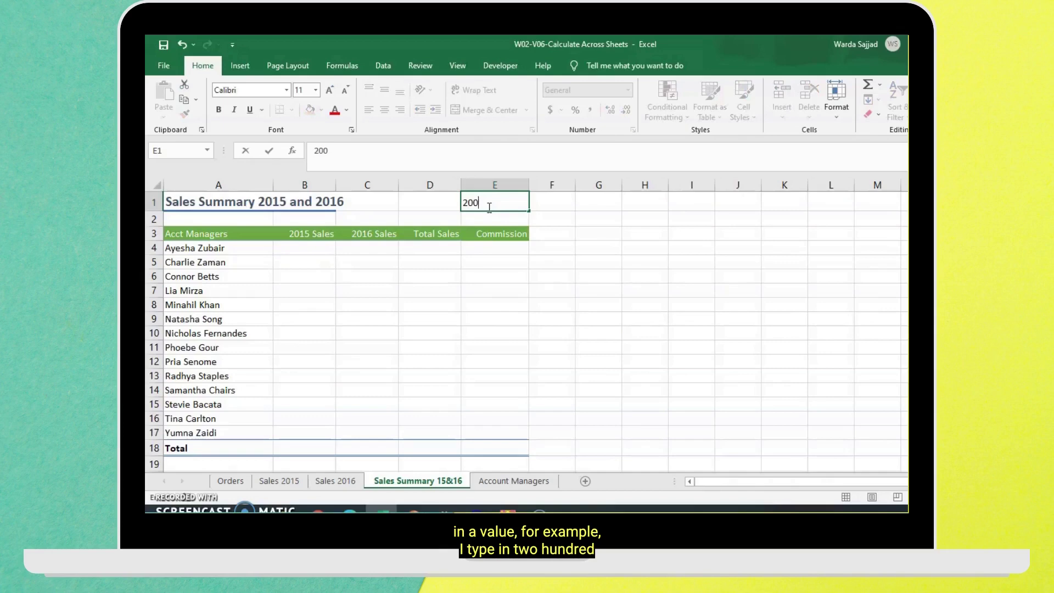
{"action": "key", "text": "Return"}
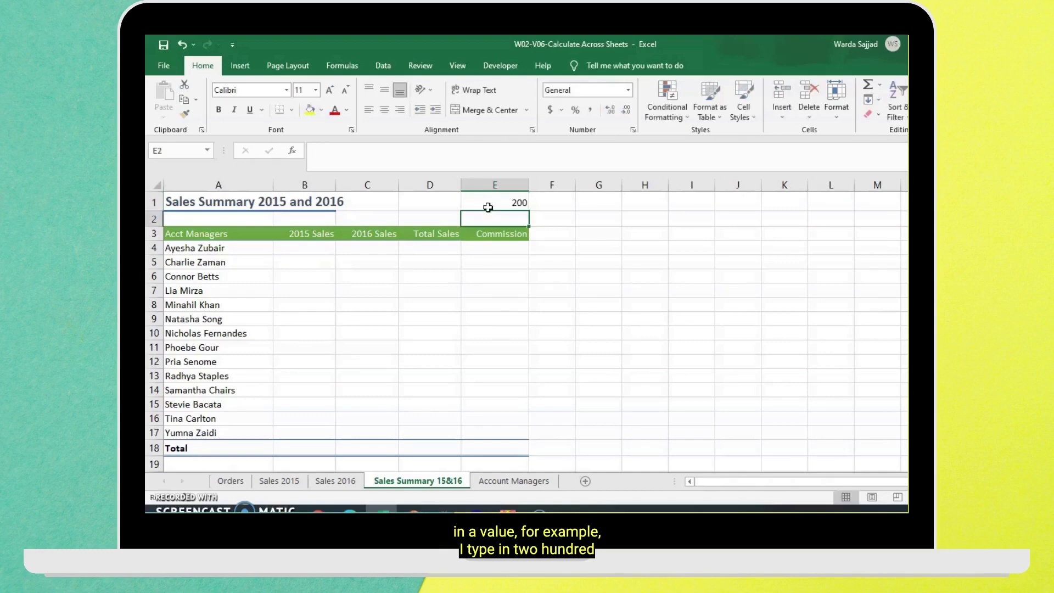
Link cell B4 to the sample value with the formula =E1 and select B4 to check it.
{"action": "left_click", "coordinate": [489, 202]}
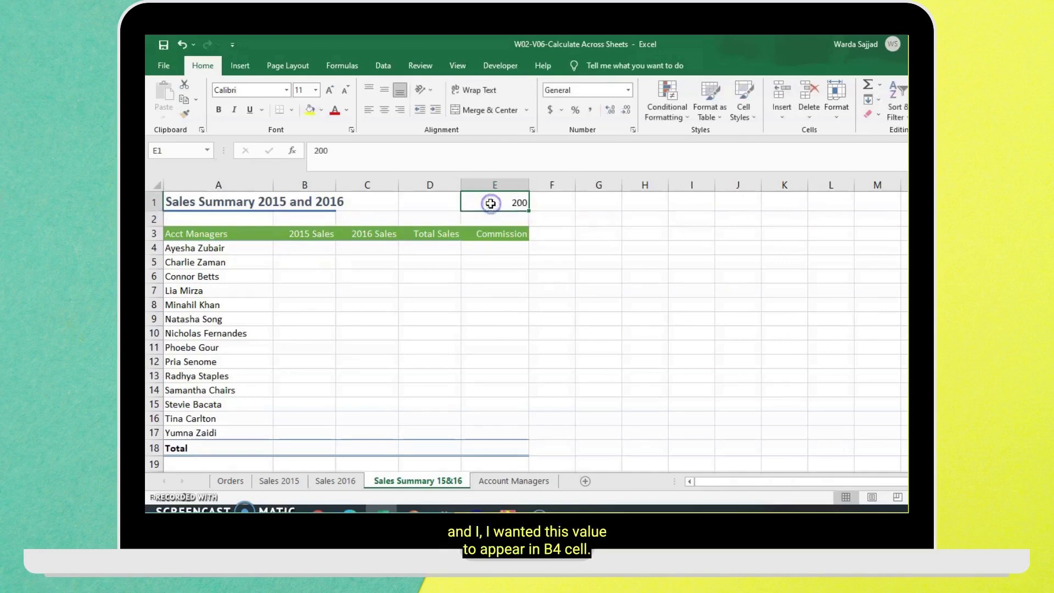
{"action": "left_click", "coordinate": [319, 252]}
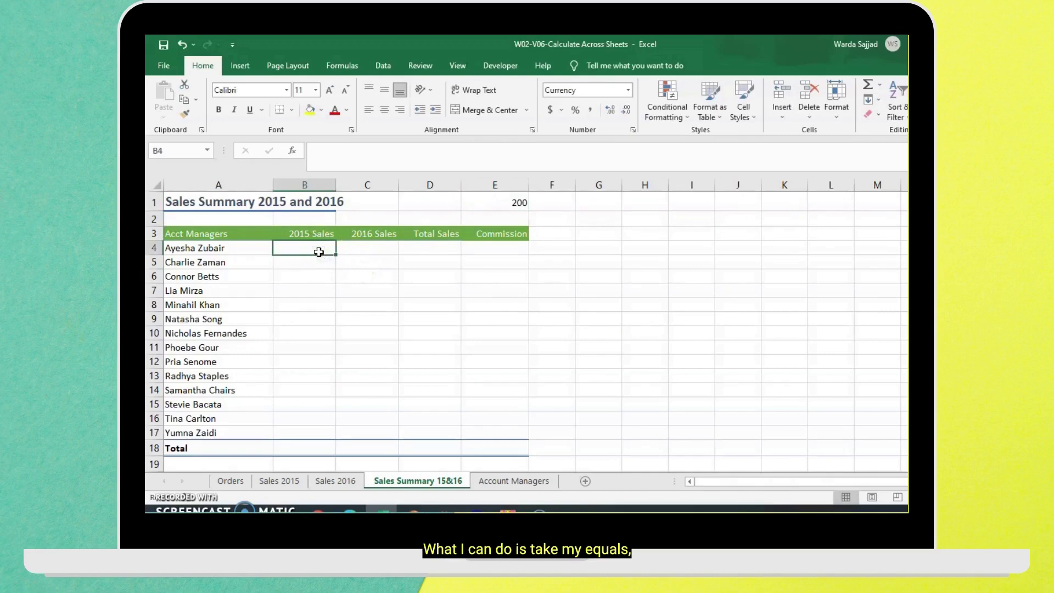
{"action": "type", "text": "="}
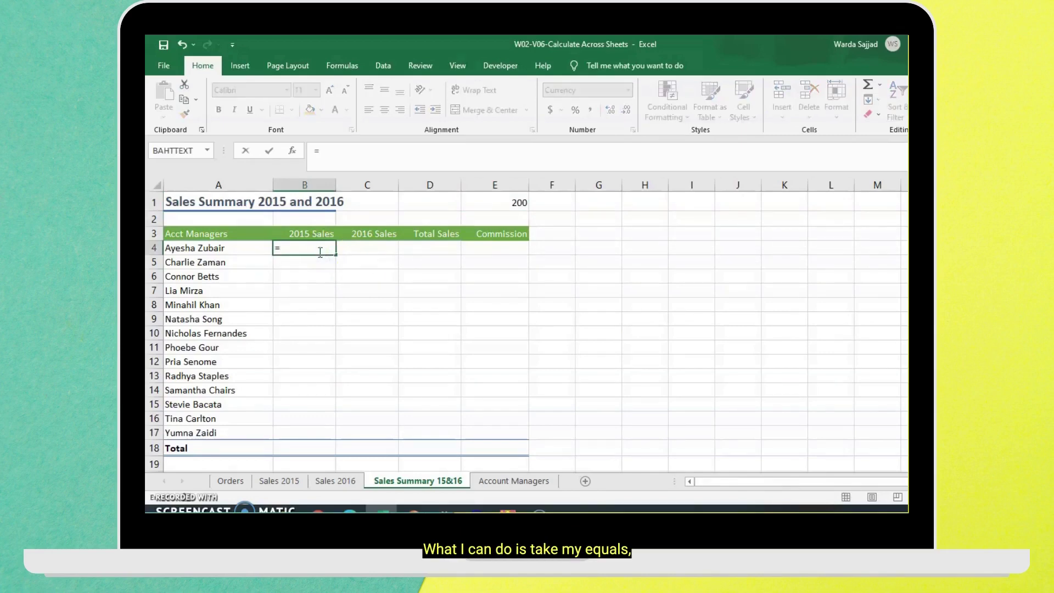
{"action": "left_click", "coordinate": [495, 201]}
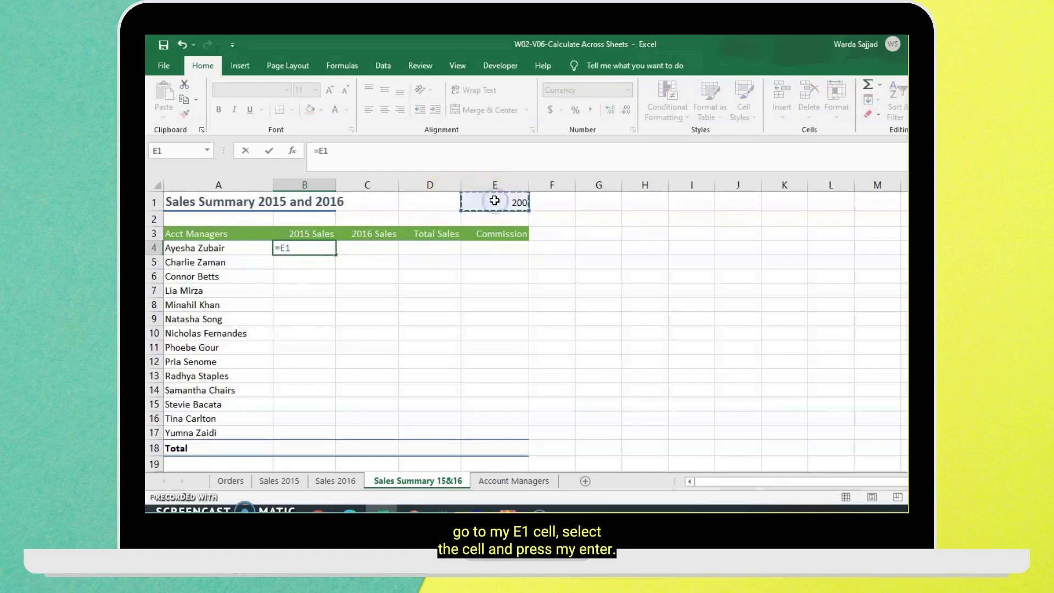
{"action": "key", "text": "Return"}
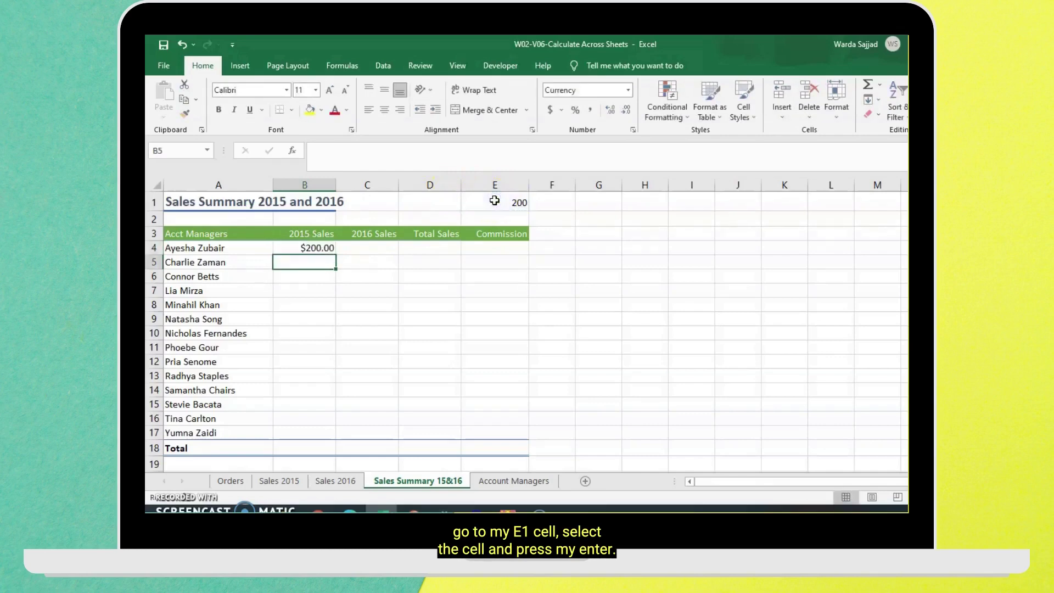
{"action": "left_click", "coordinate": [292, 247]}
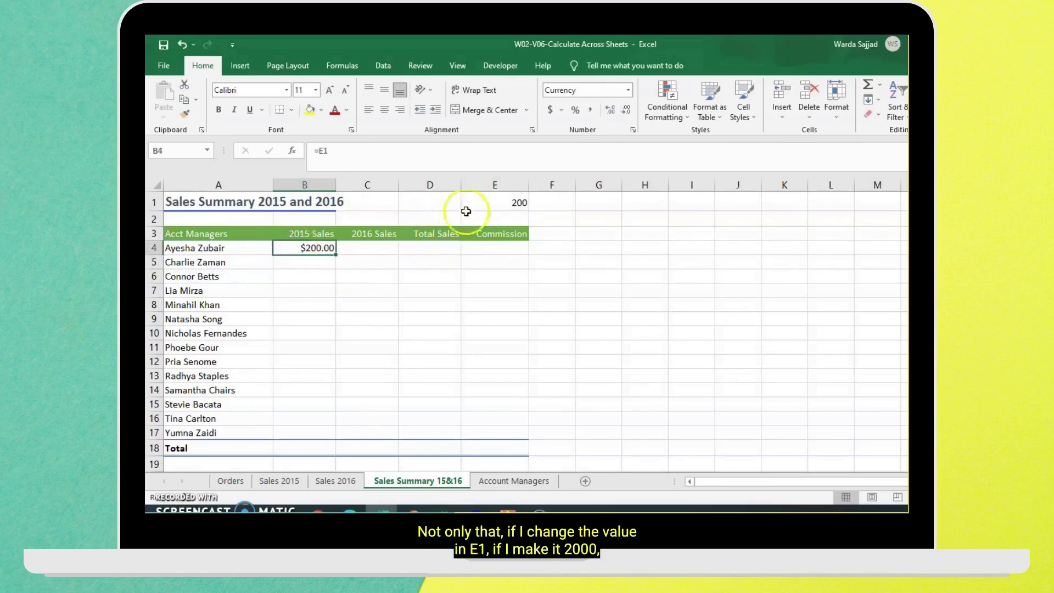
Change the sample value in E1 to 2000 to test the link from B4.
{"action": "left_click", "coordinate": [496, 204]}
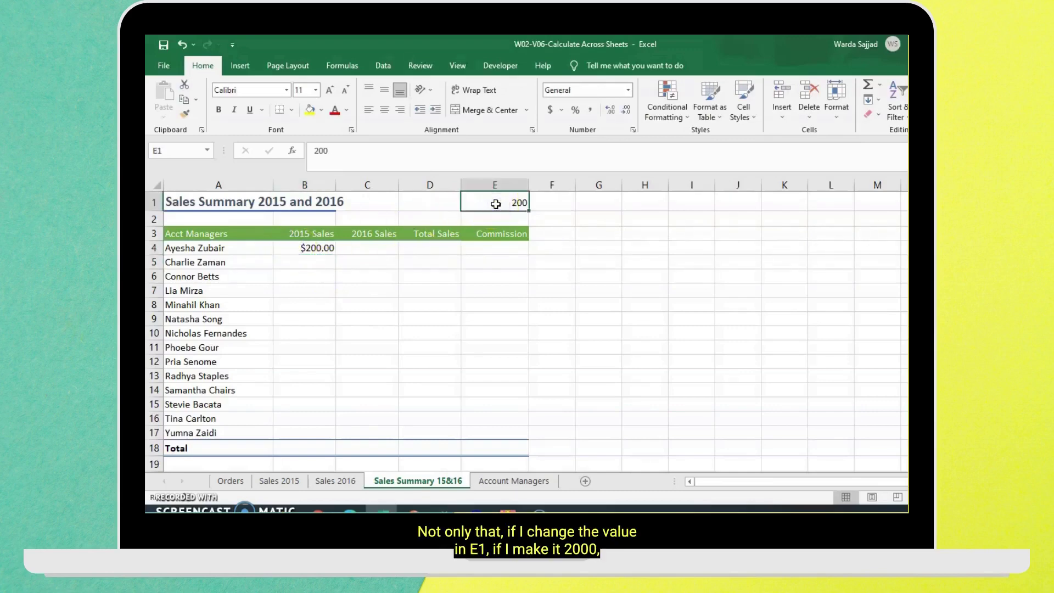
{"action": "type", "text": "2000"}
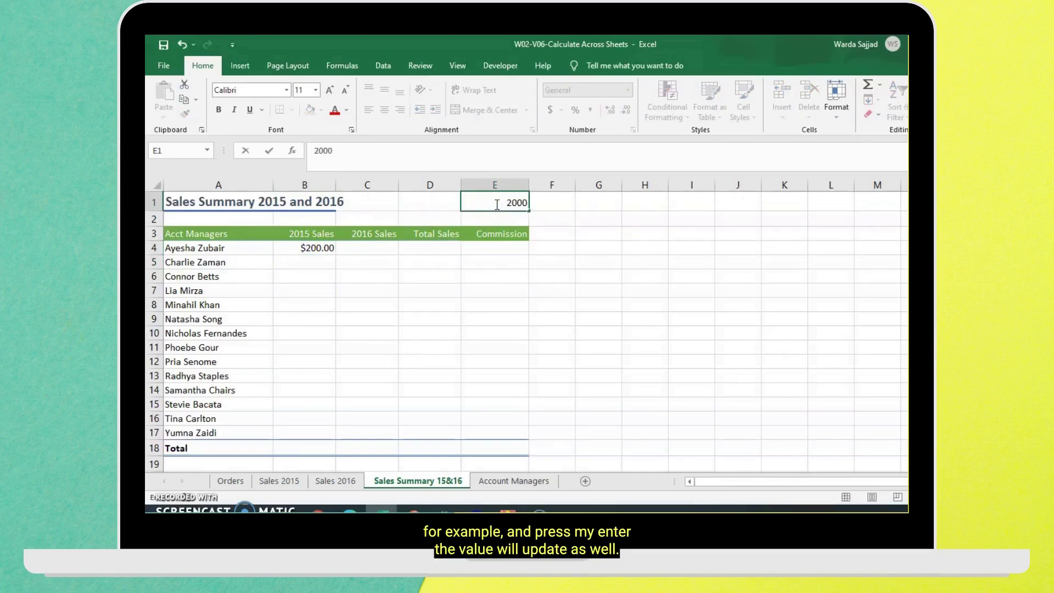
{"action": "key", "text": "Return"}
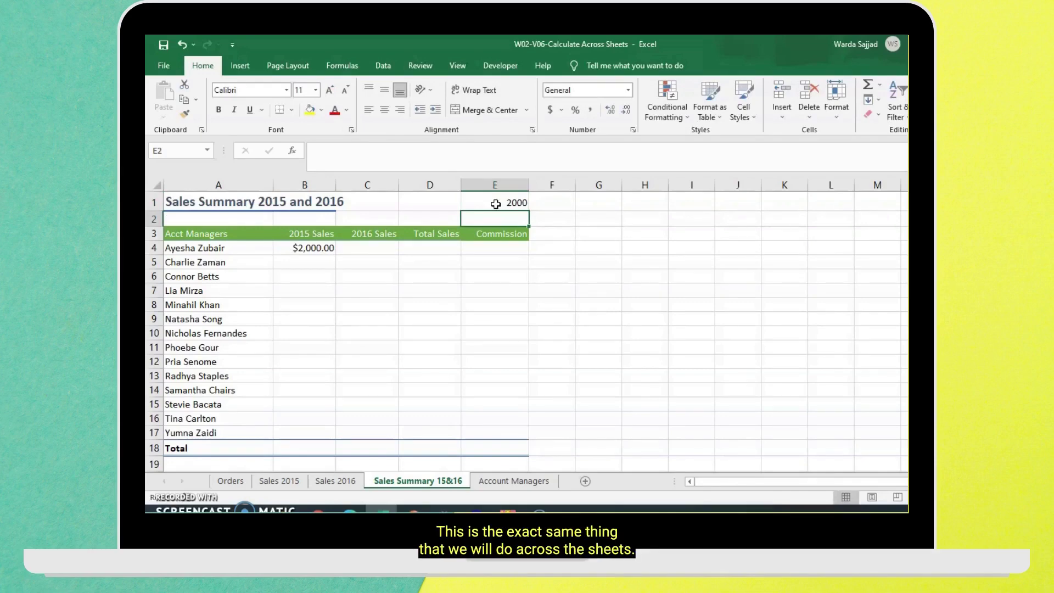
Clear the sample value from E1 and the linking formula from B4.
{"action": "left_click", "coordinate": [496, 204]}
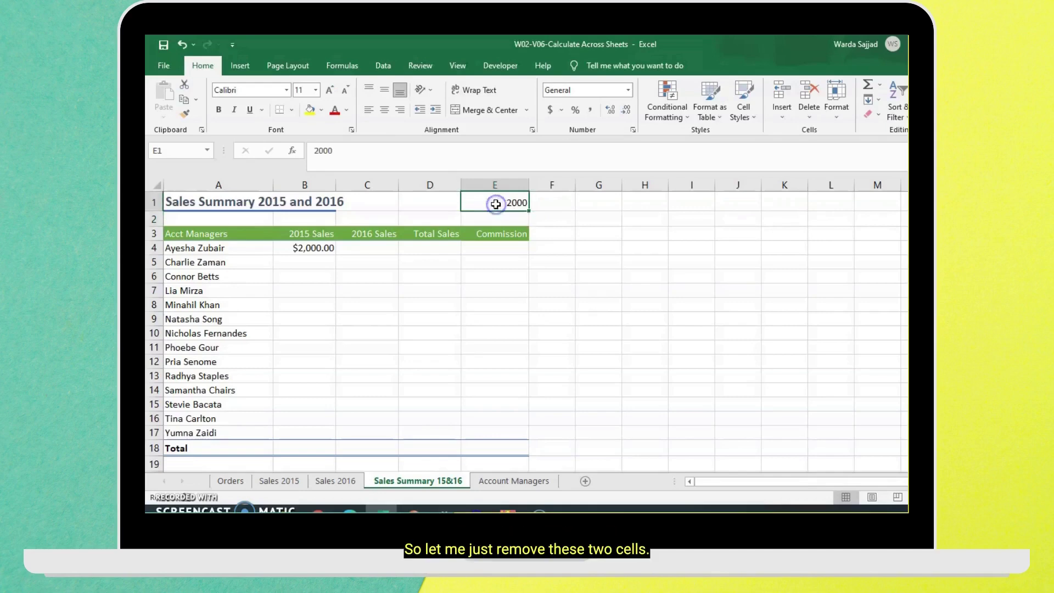
{"action": "double_click", "coordinate": [496, 204]}
{"action": "key", "text": "BackSpace"}
{"action": "key", "text": "BackSpace"}
{"action": "key", "text": "BackSpace"}
{"action": "key", "text": "BackSpace"}
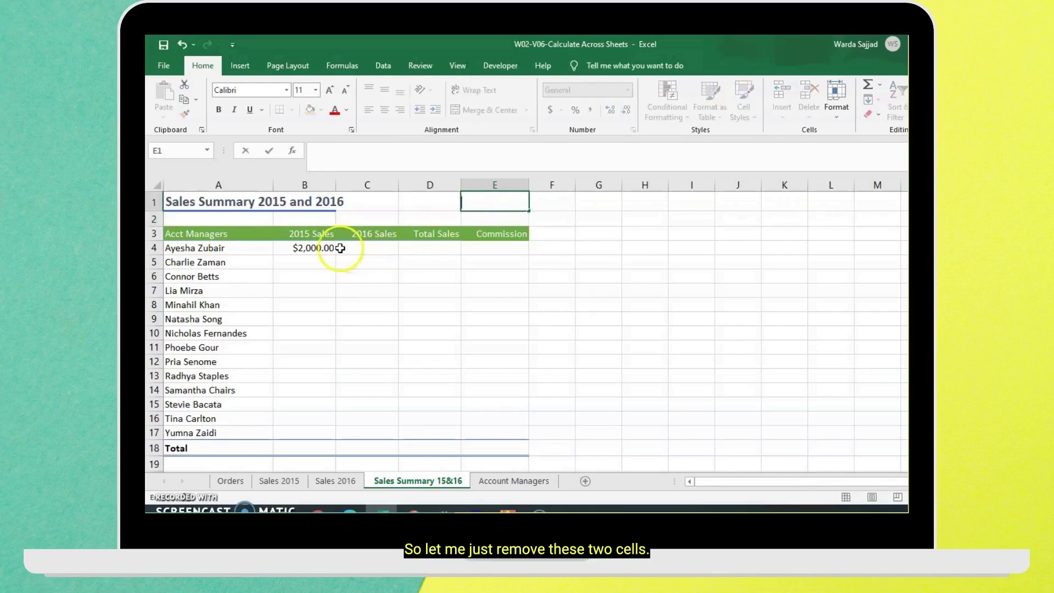
{"action": "left_click", "coordinate": [312, 252]}
{"action": "double_click", "coordinate": [311, 251]}
{"action": "key", "text": "BackSpace"}
{"action": "key", "text": "BackSpace"}
{"action": "key", "text": "BackSpace"}
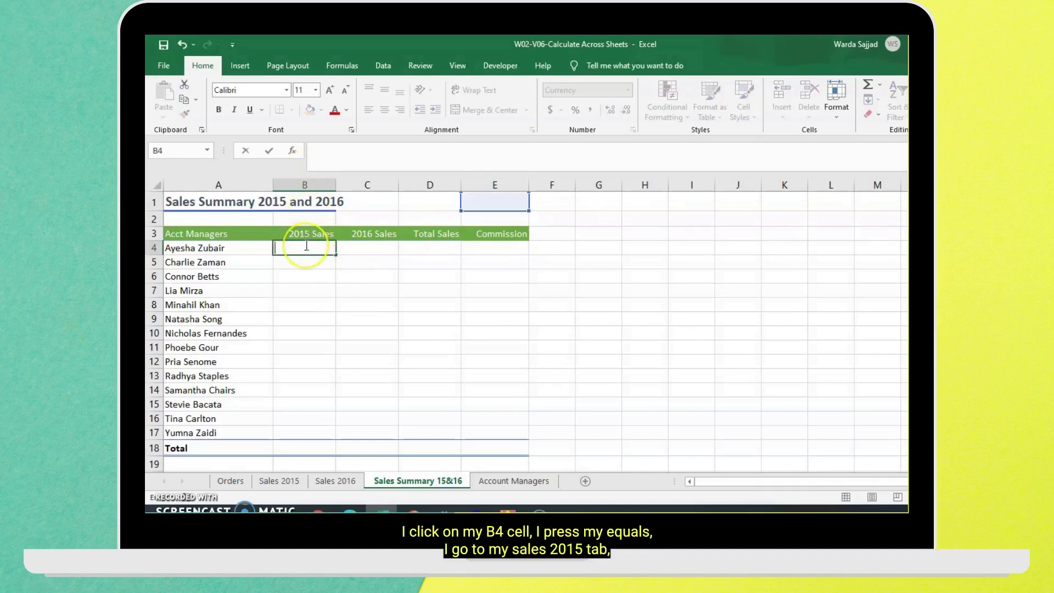
Link cell B4 on the summary sheet to the first manager's 2015 total with ='Sales 2015'!F4.
{"action": "type", "text": "="}
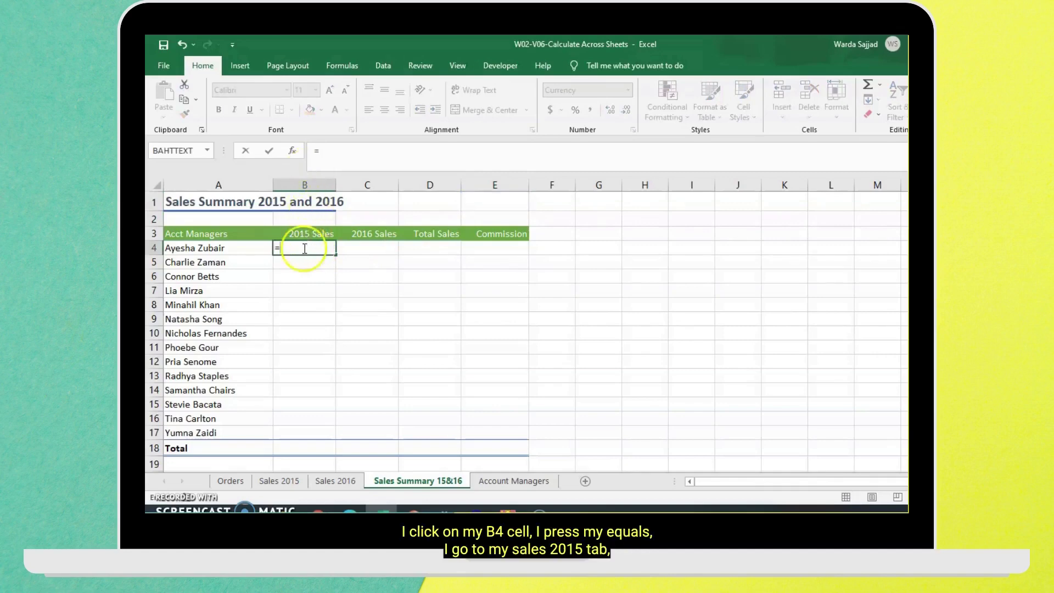
{"action": "left_click", "coordinate": [281, 481]}
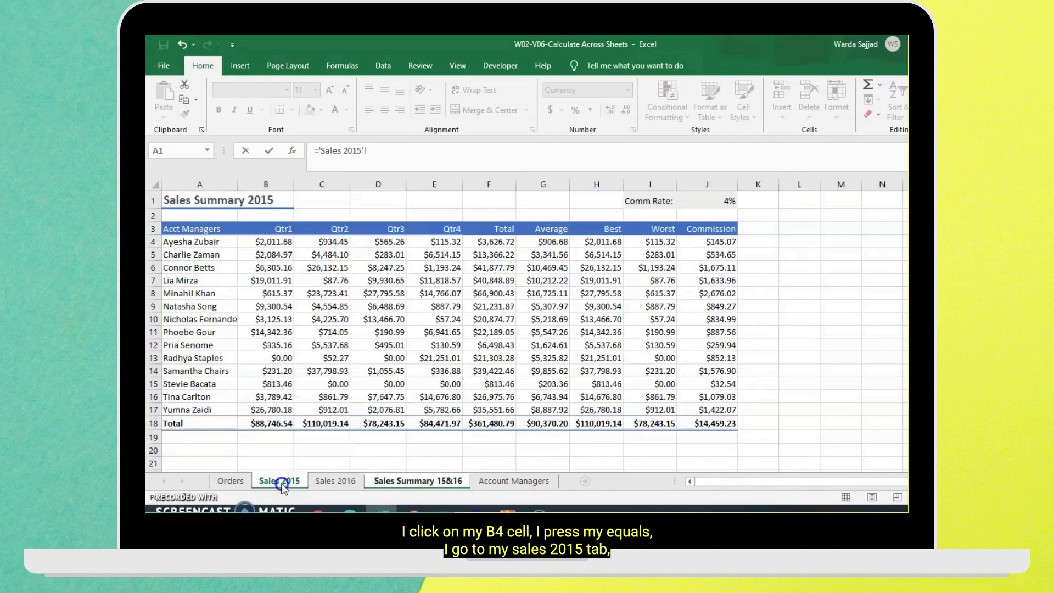
{"action": "left_click", "coordinate": [497, 245]}
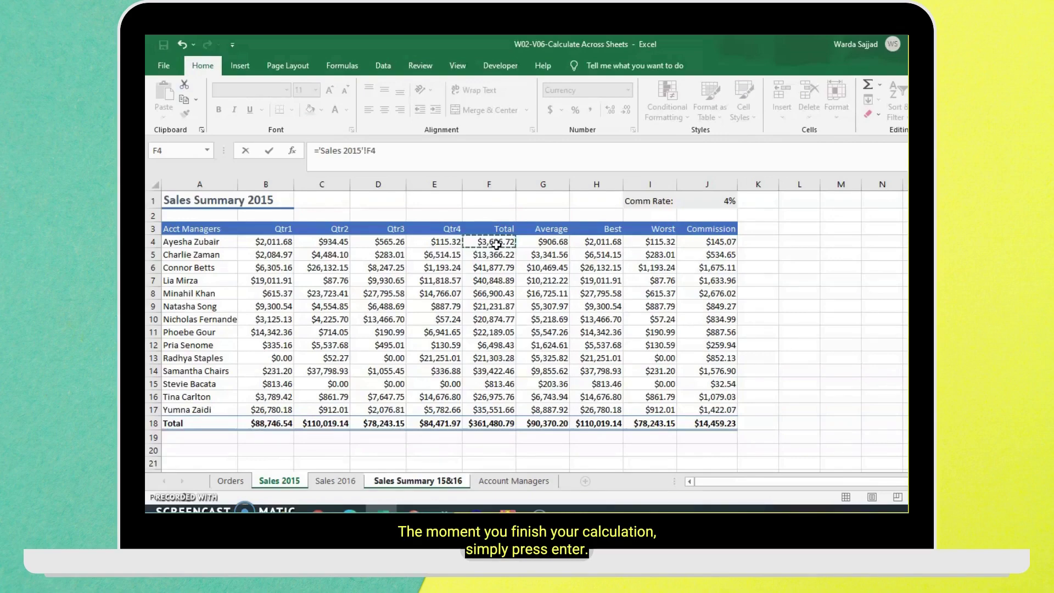
{"action": "key", "text": "Return"}
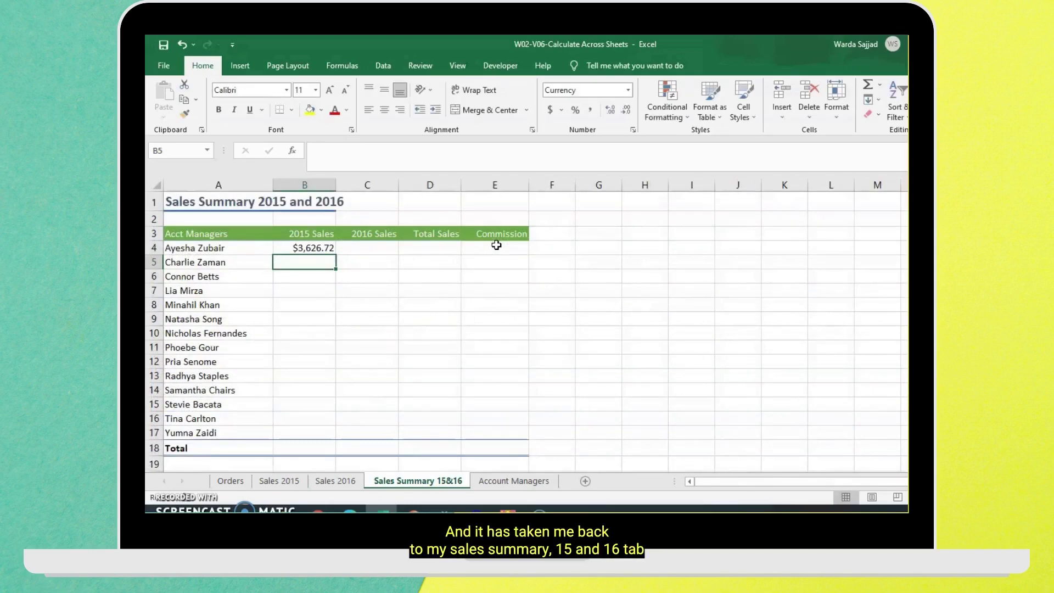
Link cell C4 to the same manager's 2016 total with the formula ='Sales 2016'!F4.
{"action": "left_click", "coordinate": [379, 246]}
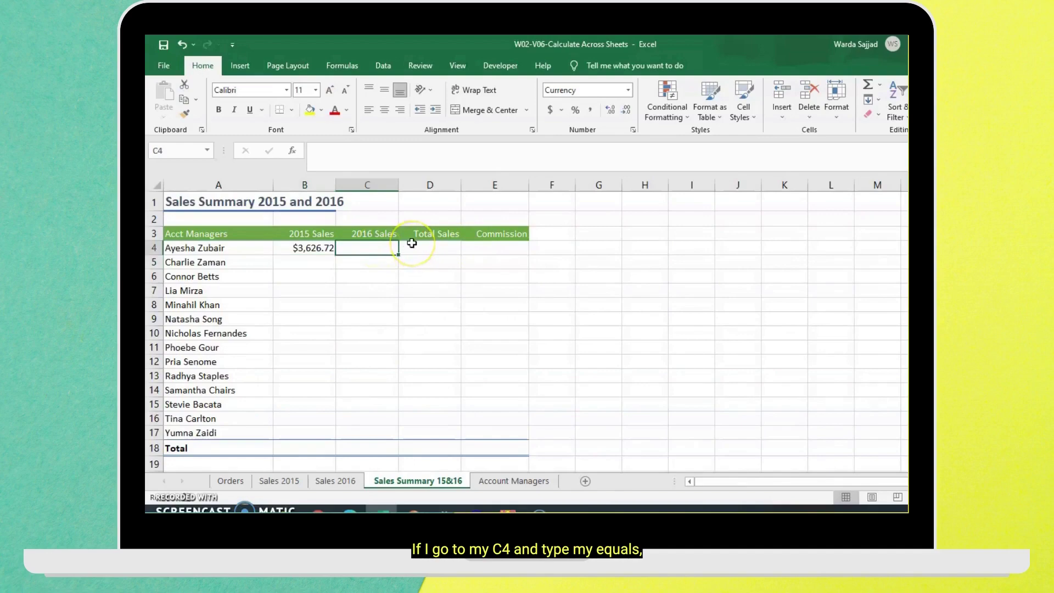
{"action": "type", "text": "="}
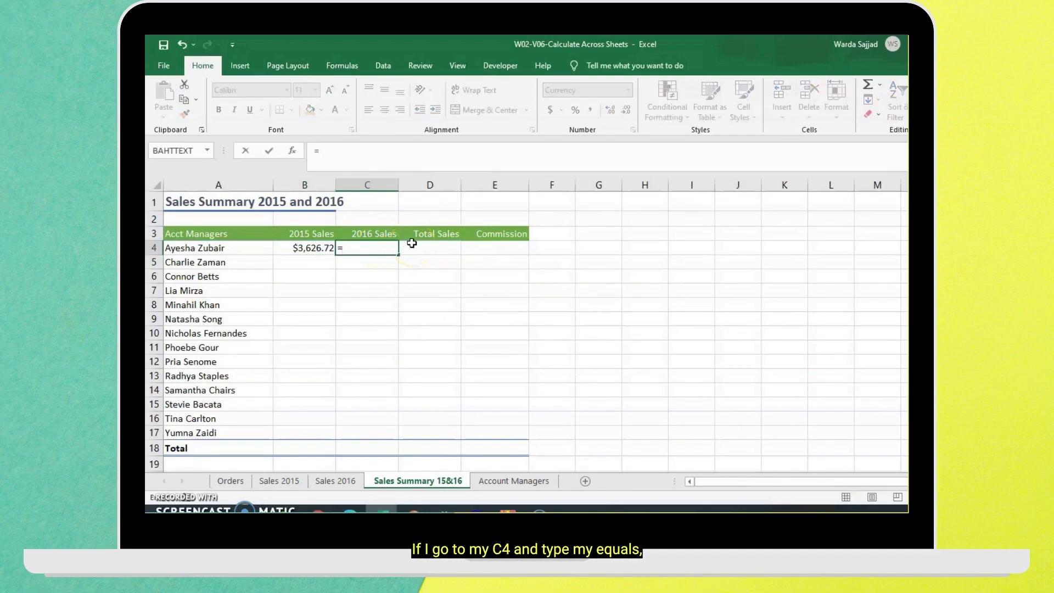
{"action": "left_click", "coordinate": [339, 483]}
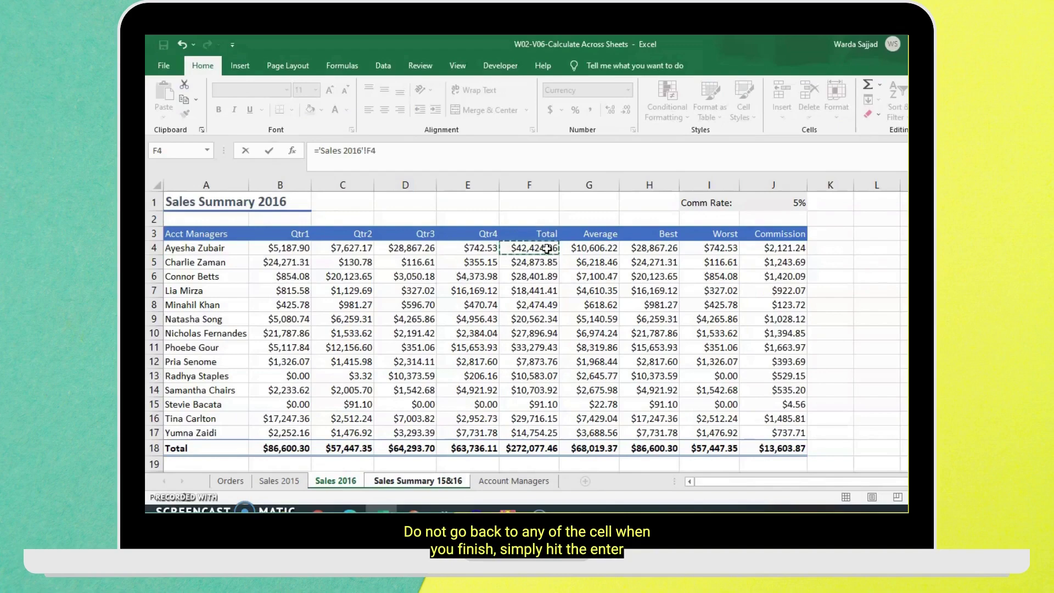
{"action": "key", "text": "Return"}
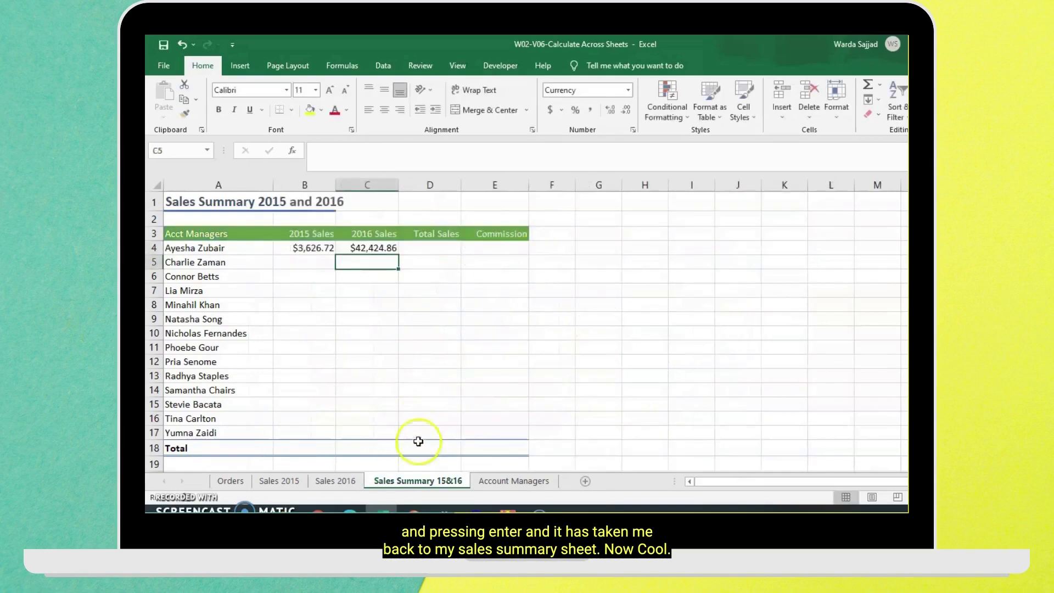
Add up both years' sales in D4 with AutoSum as =SUM(B4:C4).
{"action": "left_click", "coordinate": [424, 247]}
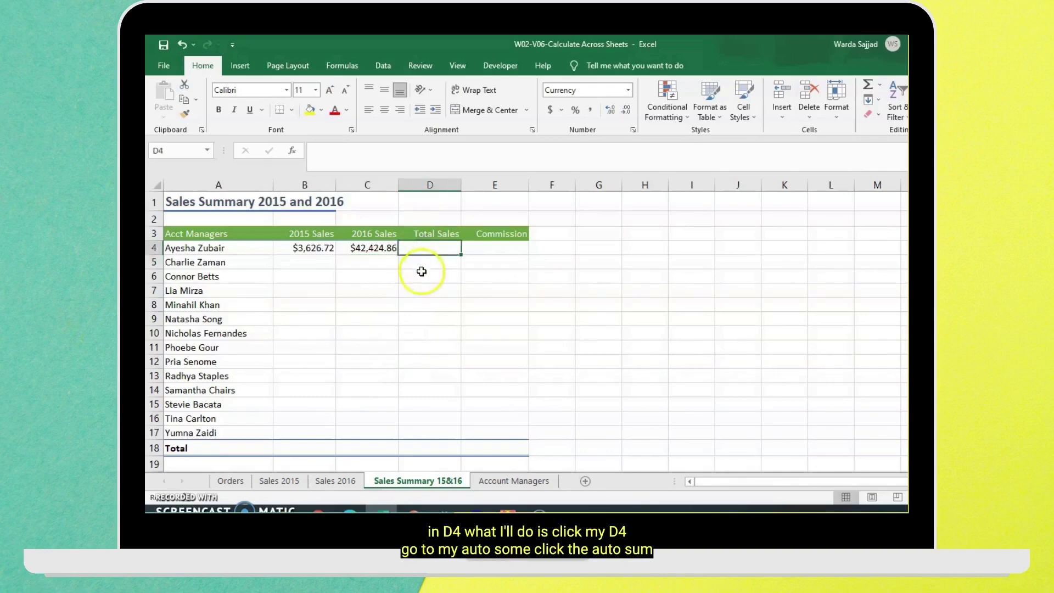
{"action": "left_click", "coordinate": [429, 250]}
{"action": "left_click", "coordinate": [867, 88]}
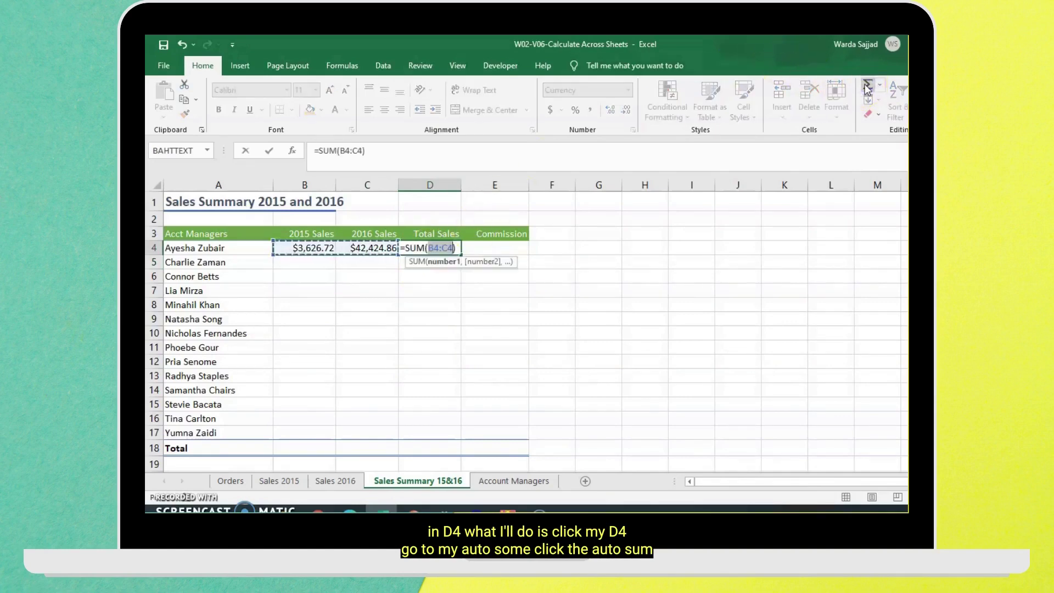
{"action": "key", "text": "Return"}
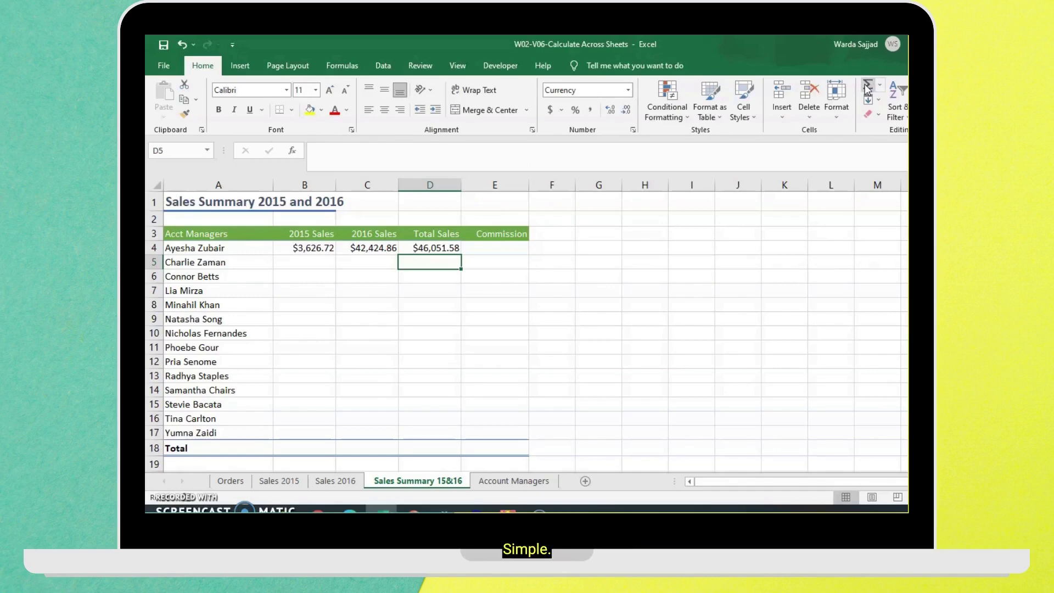
Combine both years' commissions in E4 with ='Sales 2015'!J4+'Sales 2016'!J4 and select E4 to check the formula.
{"action": "left_click", "coordinate": [502, 248]}
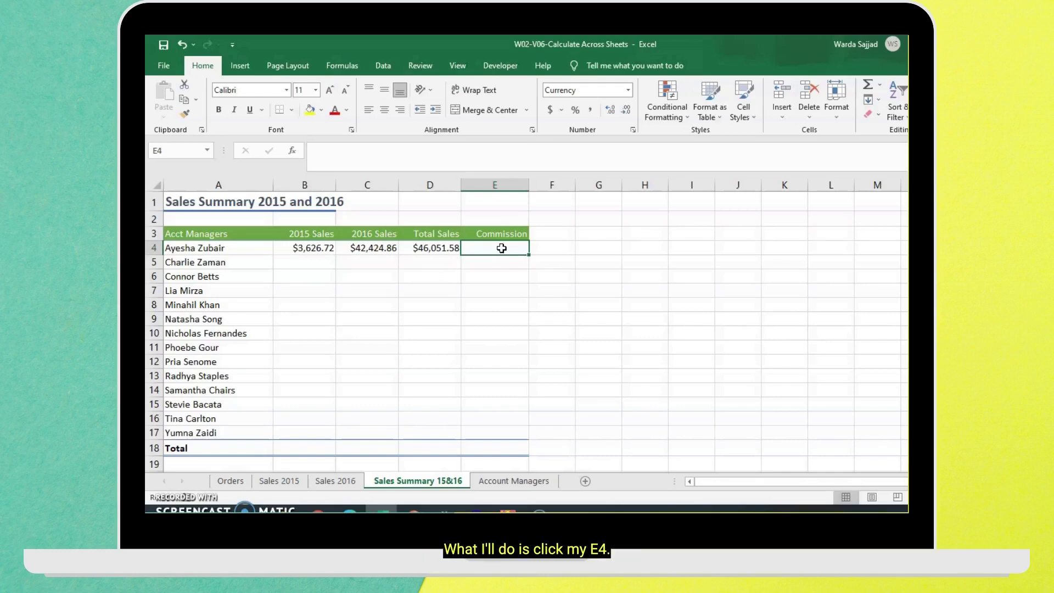
{"action": "type", "text": "="}
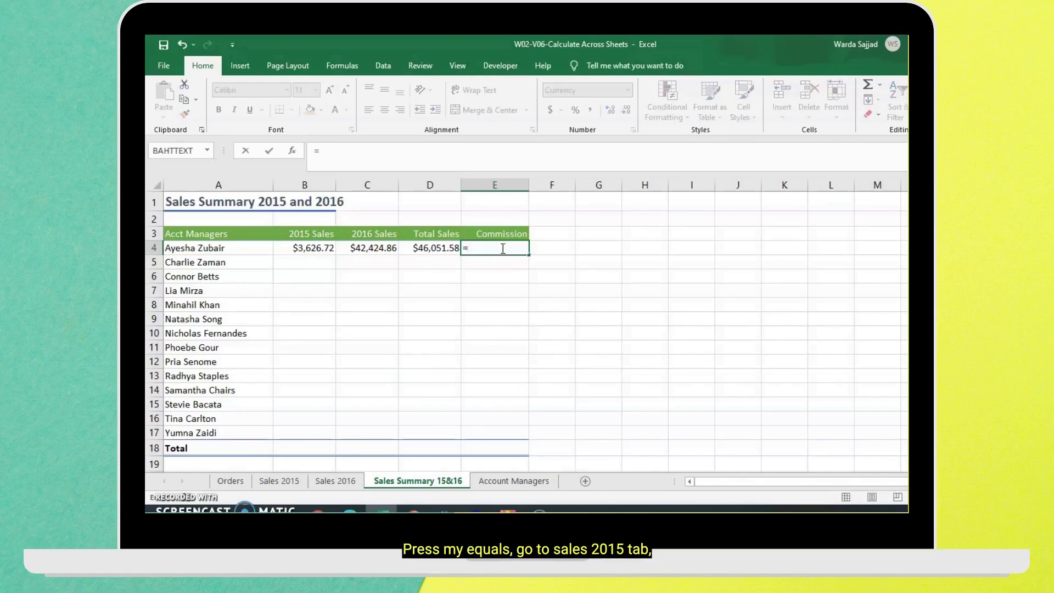
{"action": "left_click", "coordinate": [280, 484]}
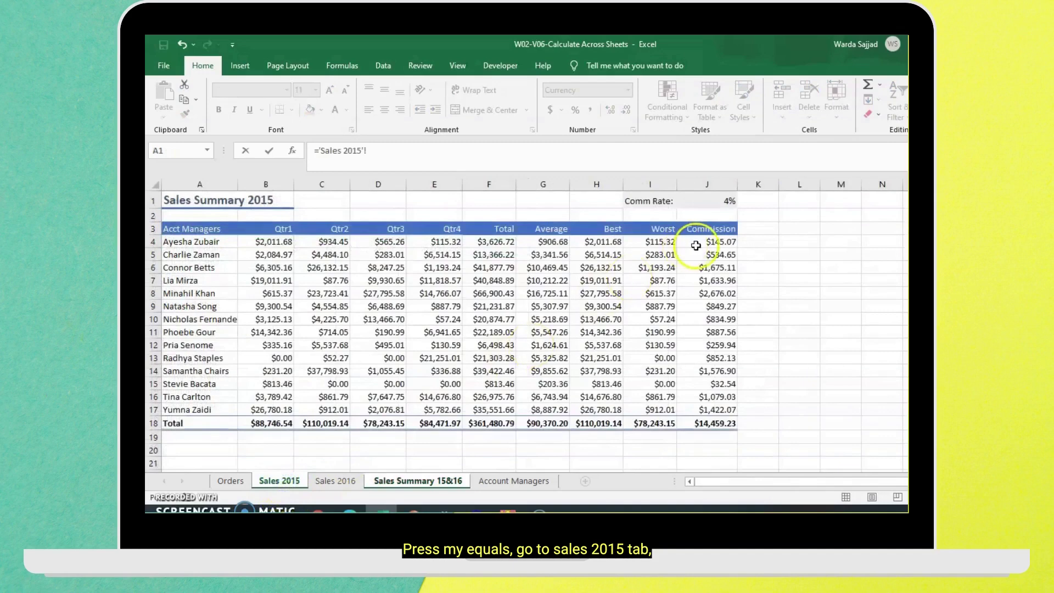
{"action": "left_click", "coordinate": [697, 244]}
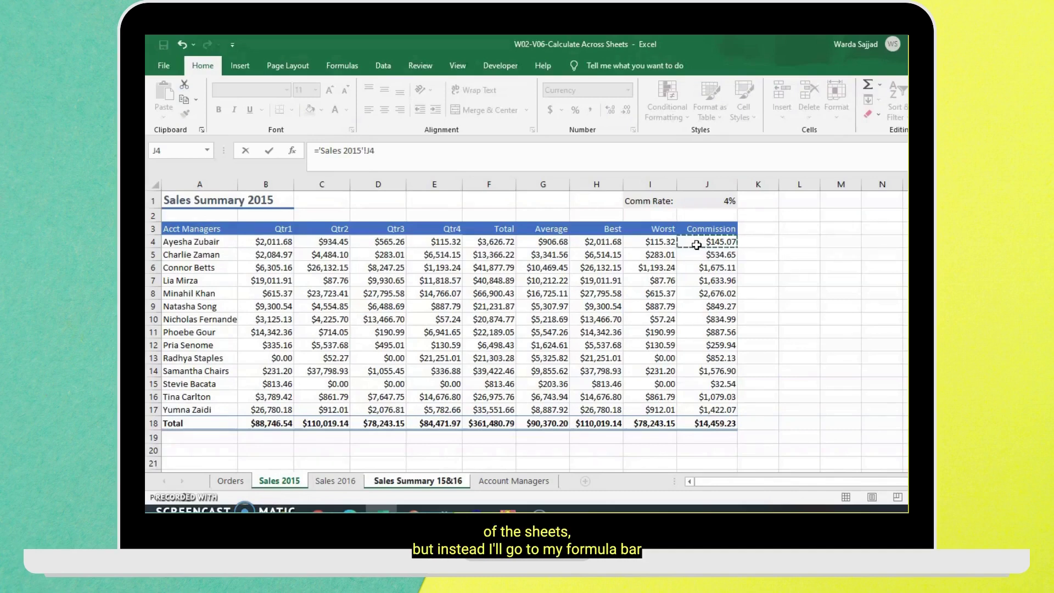
{"action": "left_click", "coordinate": [557, 149]}
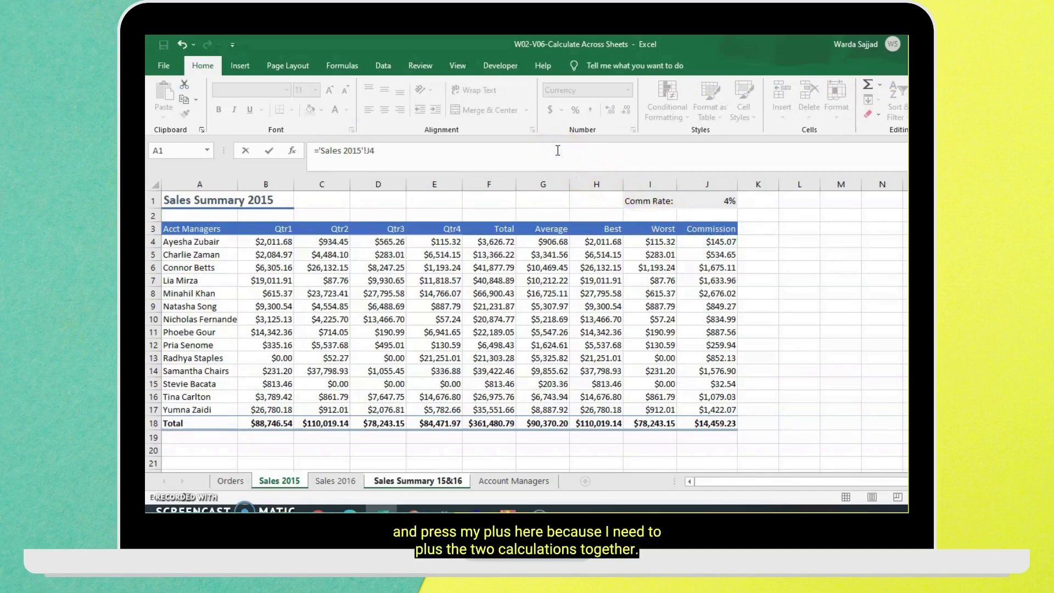
{"action": "type", "text": "+"}
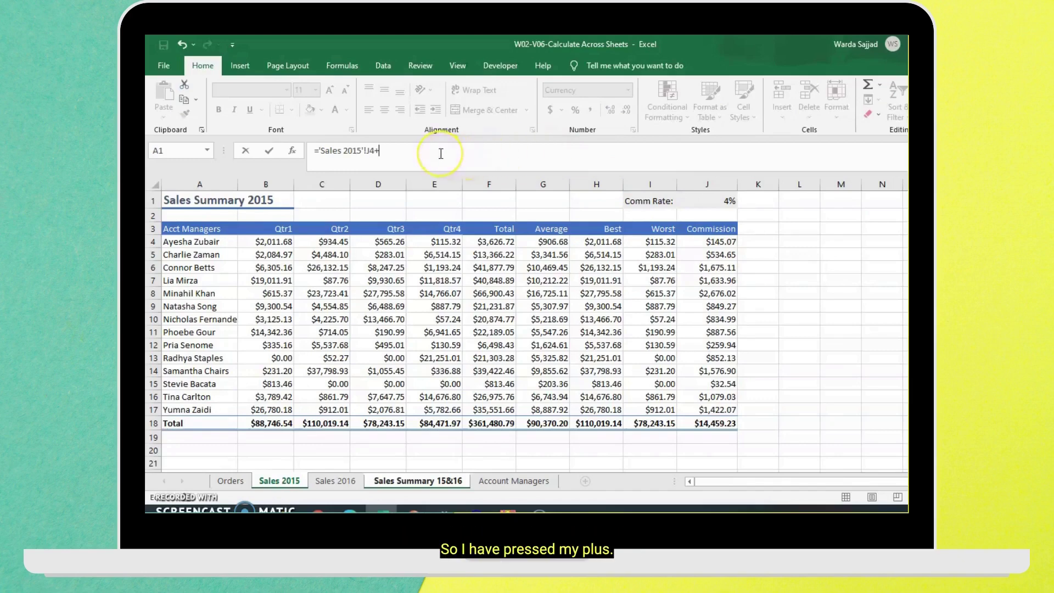
{"action": "left_click", "coordinate": [350, 482]}
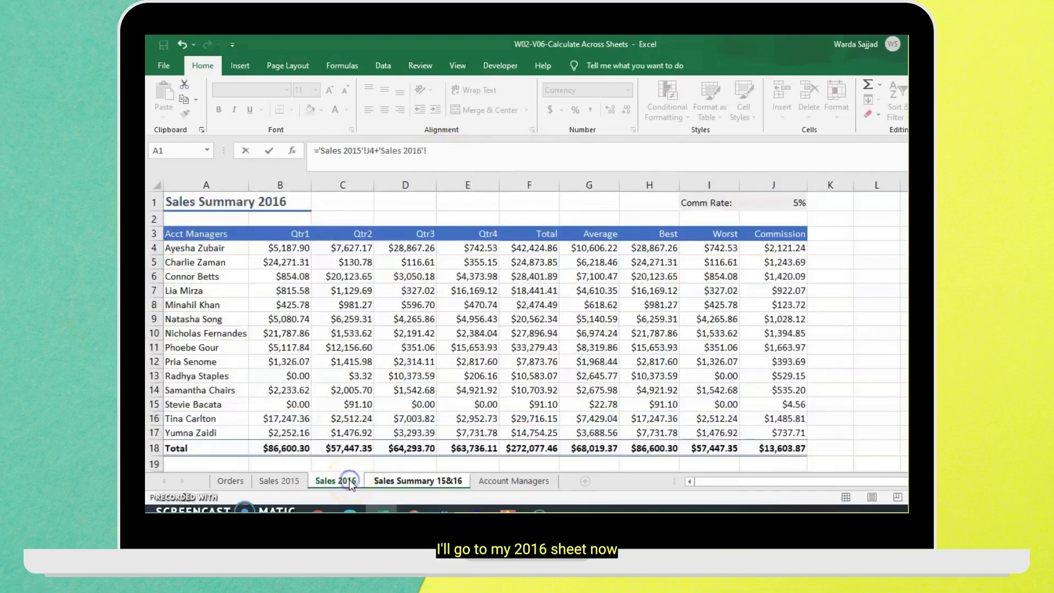
{"action": "left_click", "coordinate": [751, 253]}
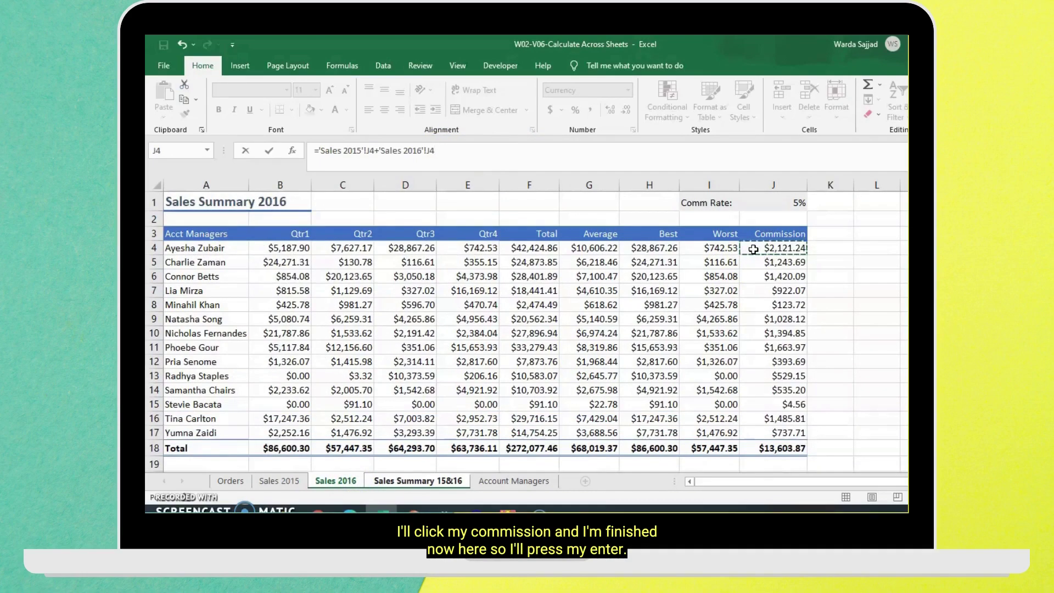
{"action": "key", "text": "Return"}
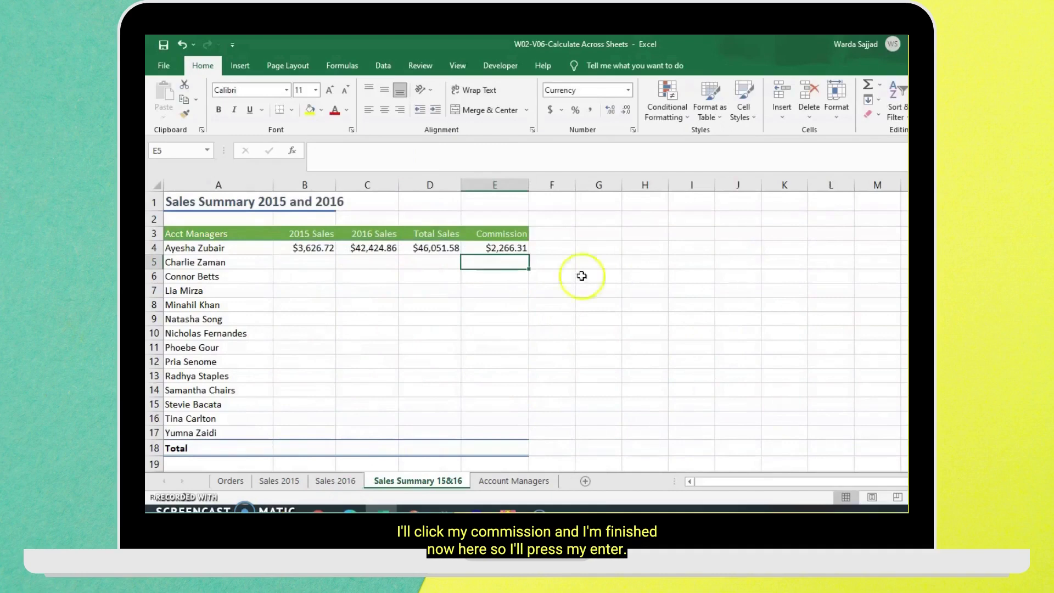
{"action": "left_click", "coordinate": [483, 247]}
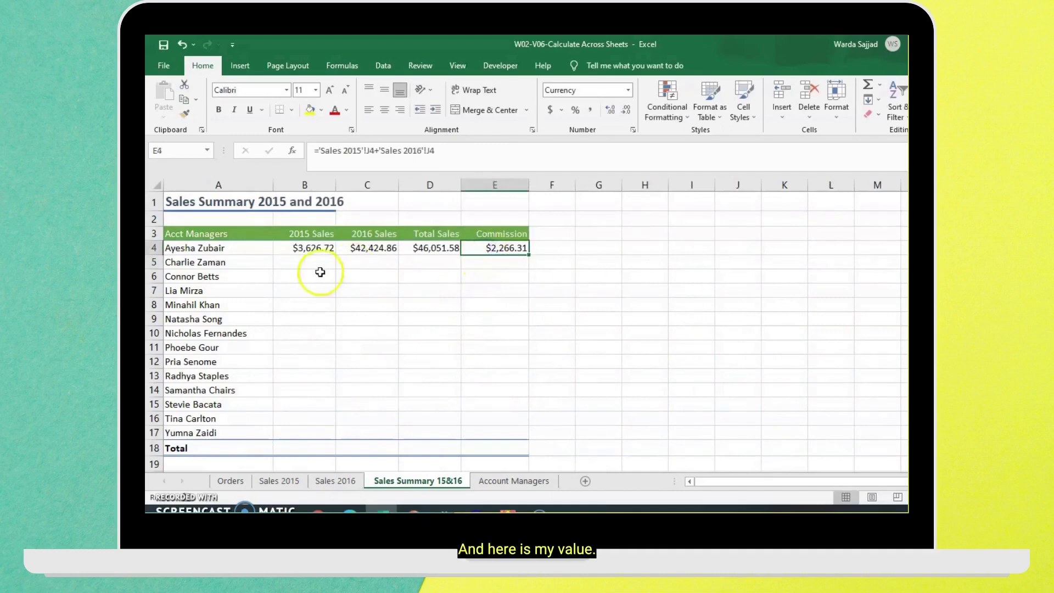
Fill the formulas in B4:E4 down through row 17 for all account managers.
{"action": "left_click", "coordinate": [314, 248]}
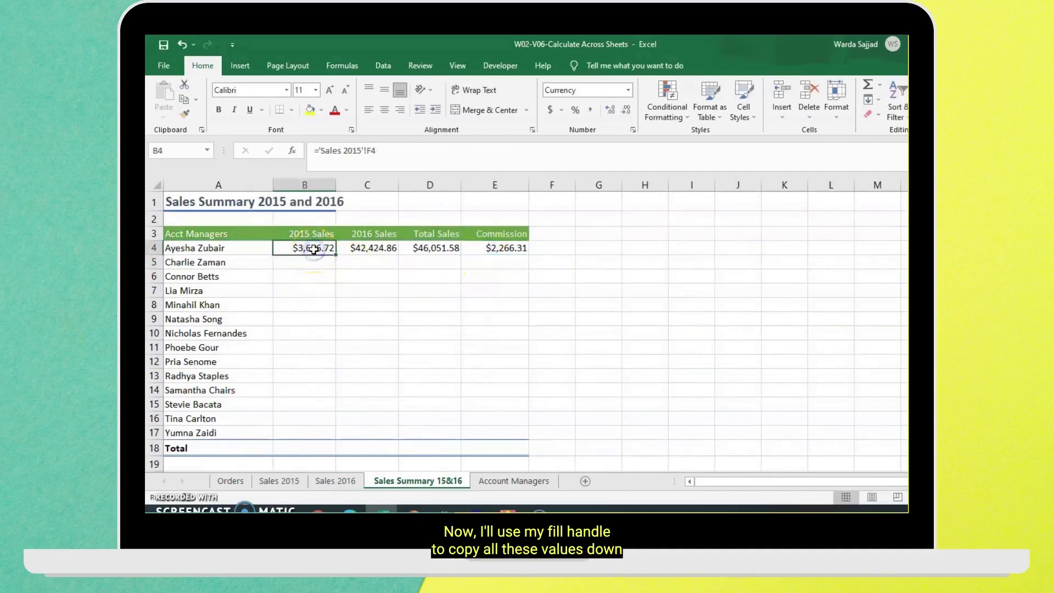
{"action": "left_click_drag", "start_coordinate": [314, 248], "coordinate": [501, 246]}
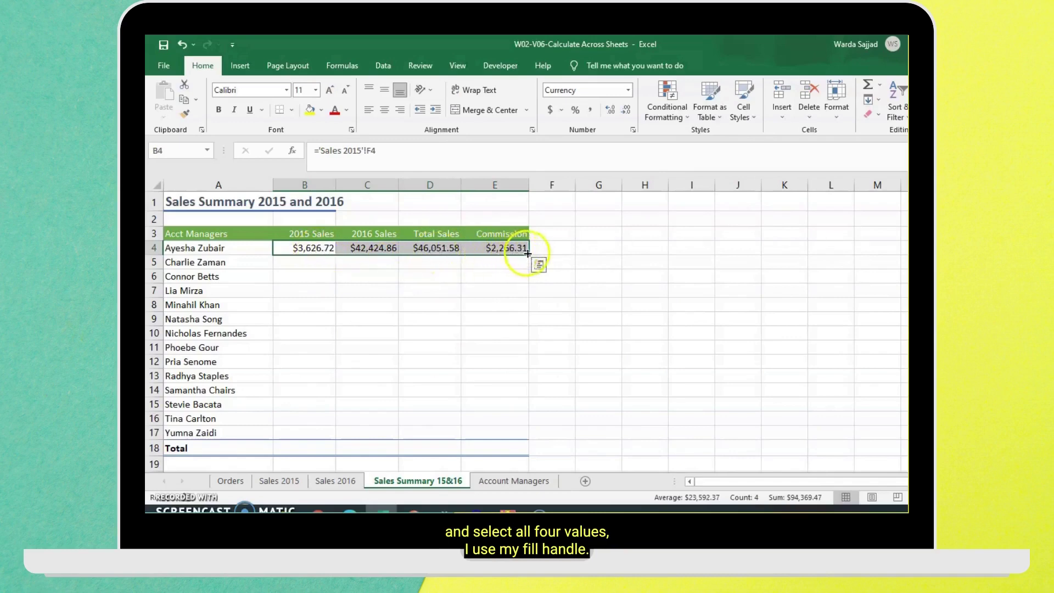
{"action": "left_click_drag", "start_coordinate": [528, 254], "coordinate": [516, 437]}
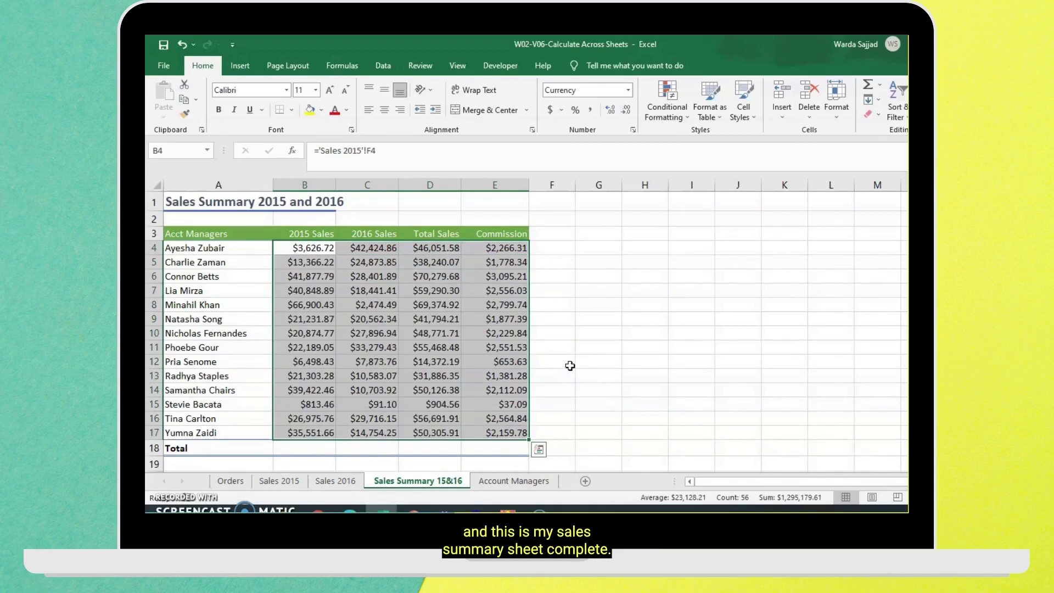
{"action": "left_click", "coordinate": [570, 366]}
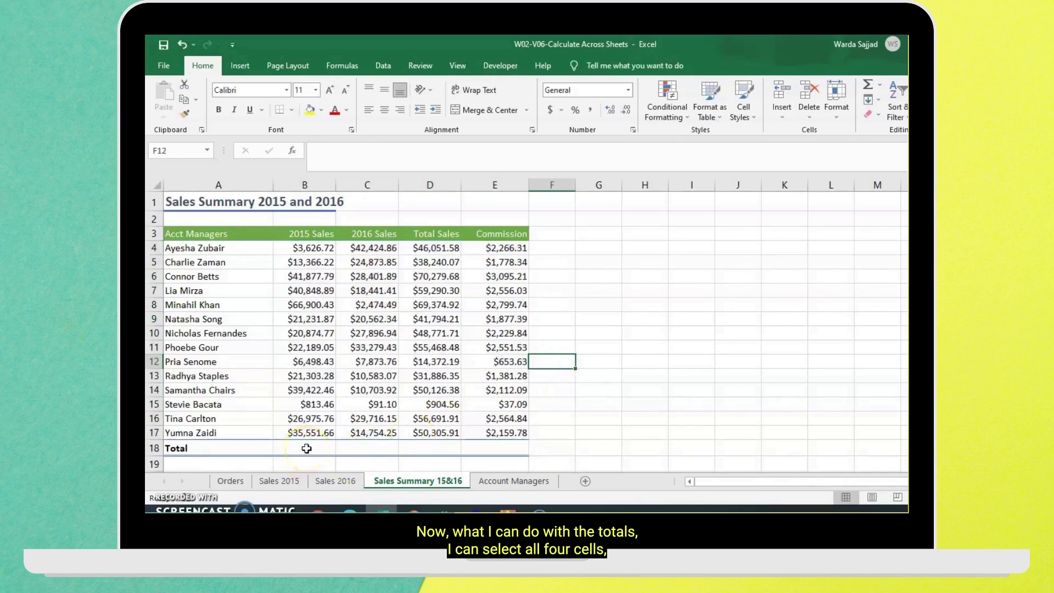
Total all four columns in row 18, cells B18:E18, with AutoSum.
{"action": "left_click_drag", "start_coordinate": [306, 448], "coordinate": [475, 453]}
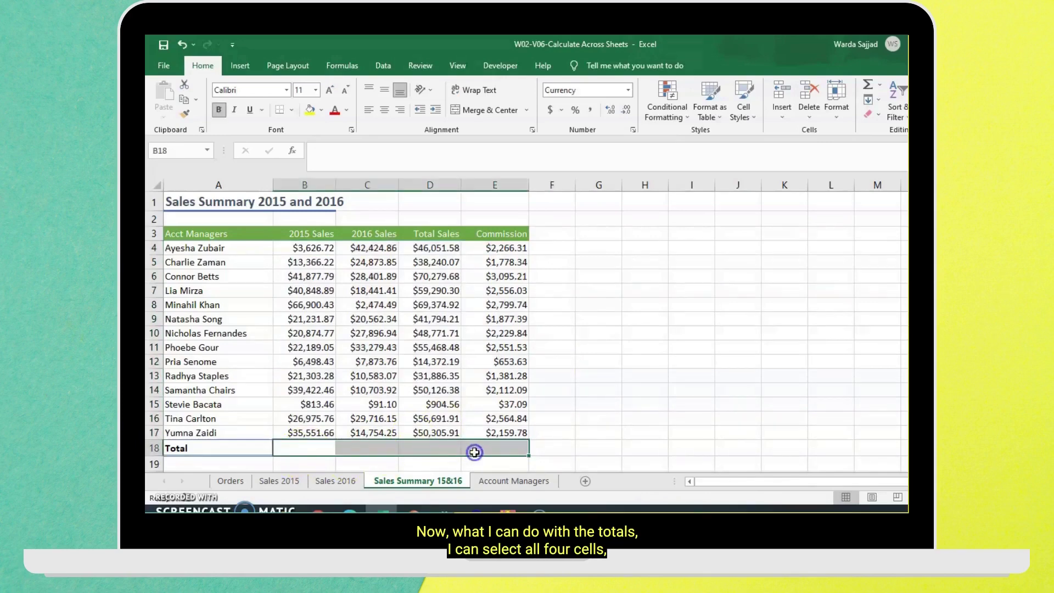
{"action": "left_click", "coordinate": [868, 88]}
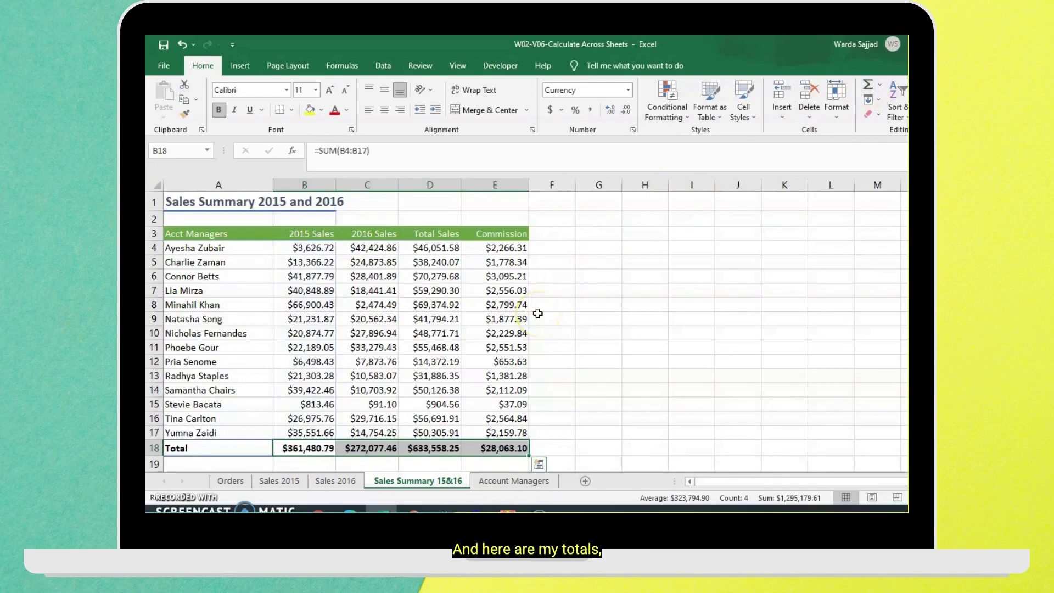
{"action": "left_click", "coordinate": [546, 329]}
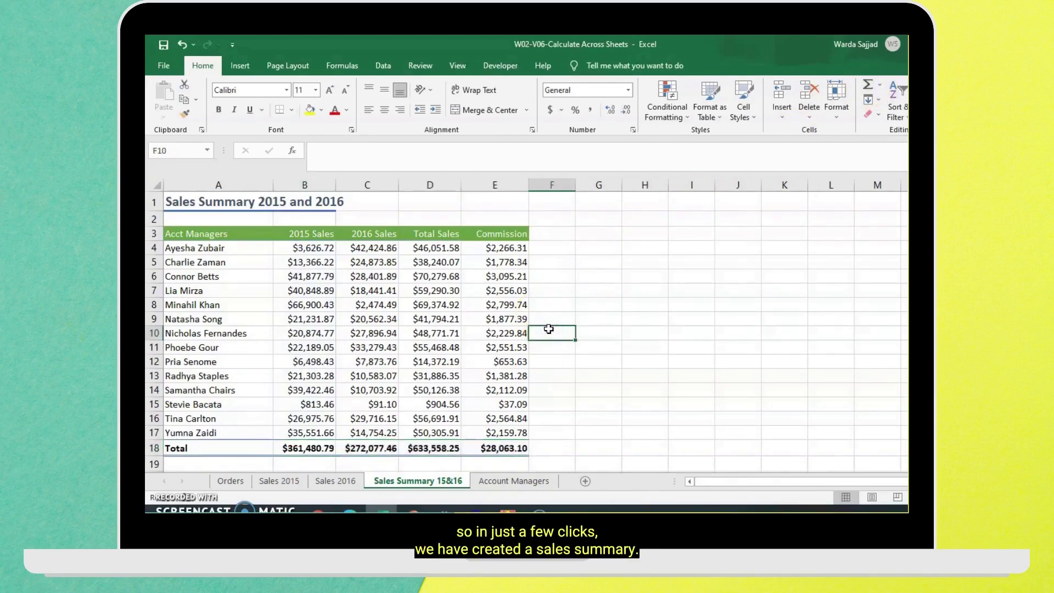